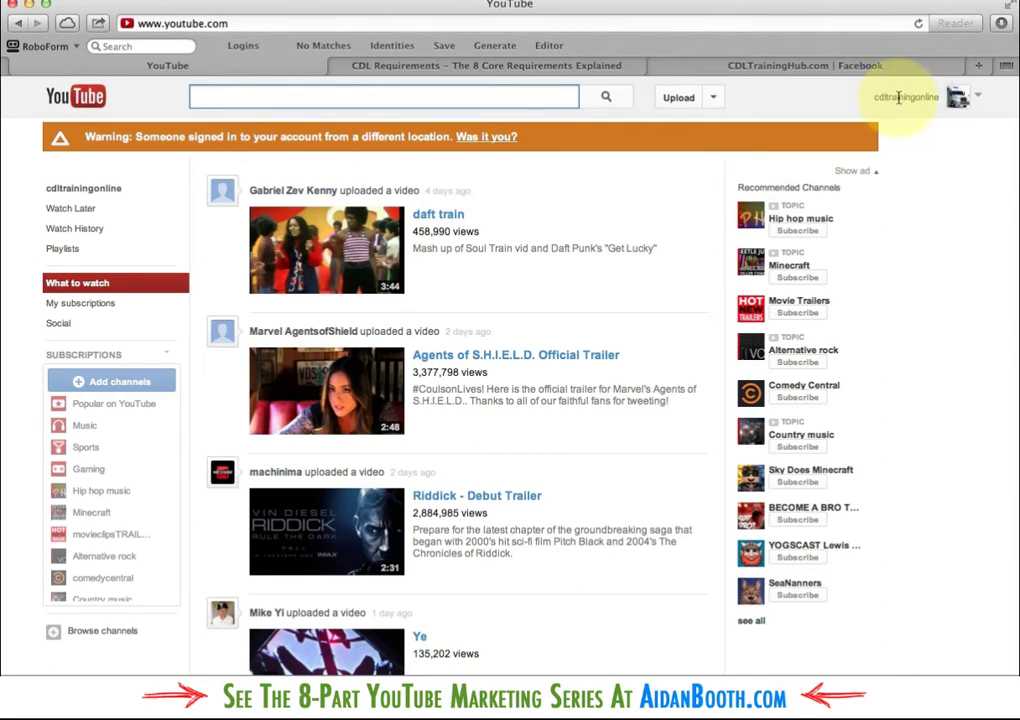
Start a new YouTube upload with the video file CDL-Requirements.mp4.
{"action": "left_click", "coordinate": [680, 103]}
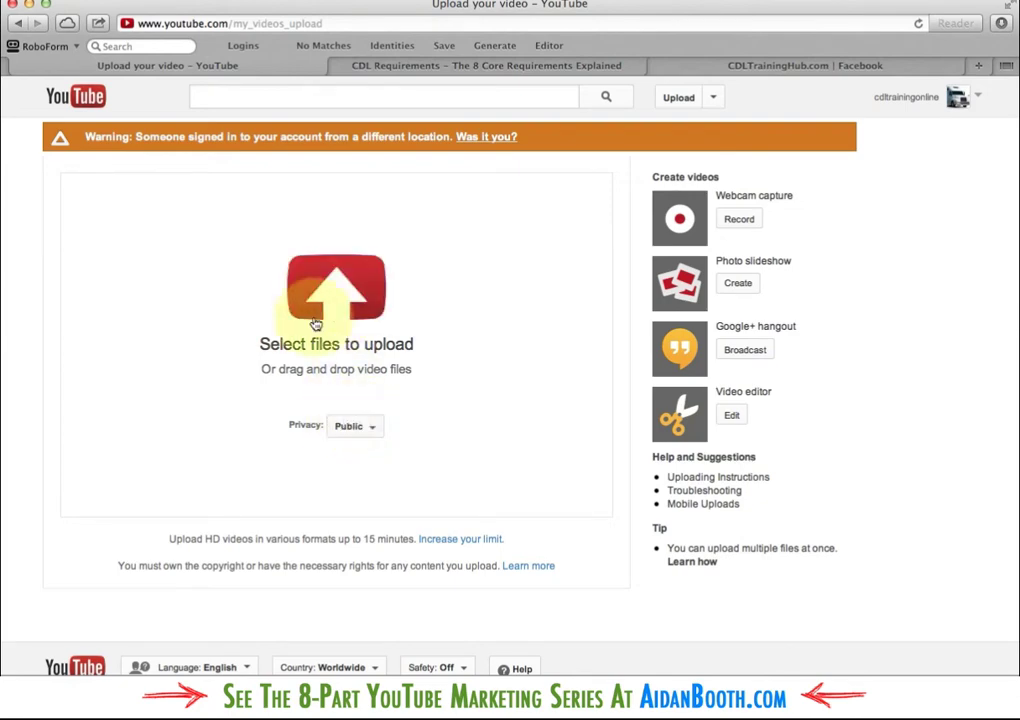
{"action": "left_click", "coordinate": [335, 288]}
{"action": "left_click", "coordinate": [360, 150]}
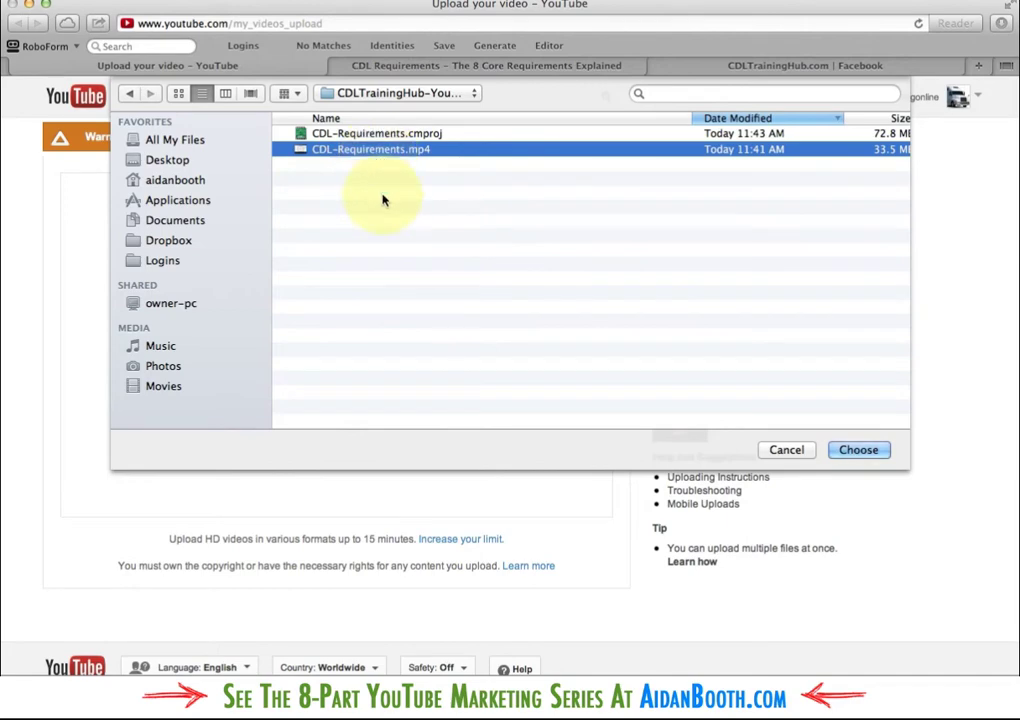
{"action": "left_click", "coordinate": [858, 450]}
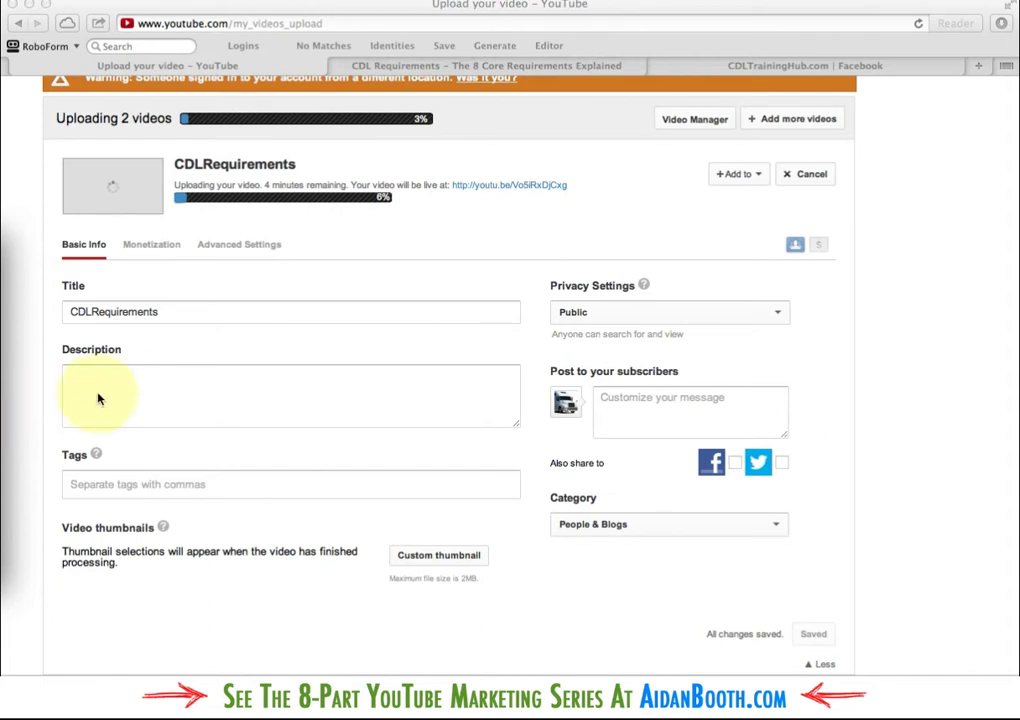
Set the video title to "CDL Requirements - 6 Critical CDL Training Test Components (Including Endorsements & Classes)".
{"action": "double_click", "coordinate": [180, 313]}
{"action": "type", "text": "CDL Requirements - 6 Critical CDL Training Test Components (Including Endorsements & Classes)"}
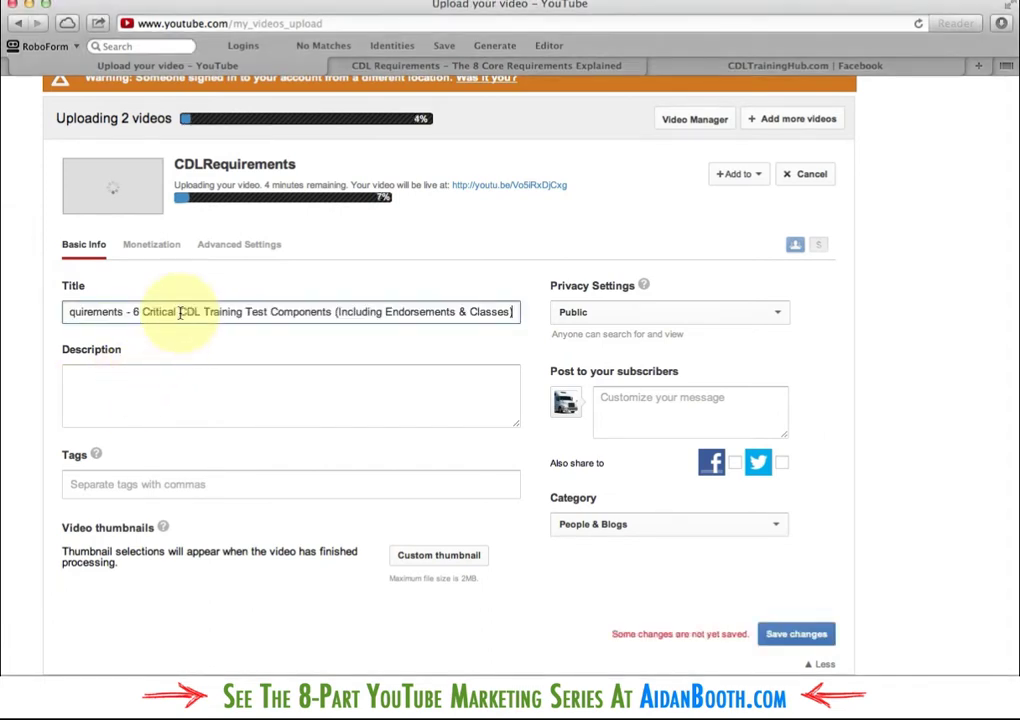
{"action": "key", "text": "super+Left"}
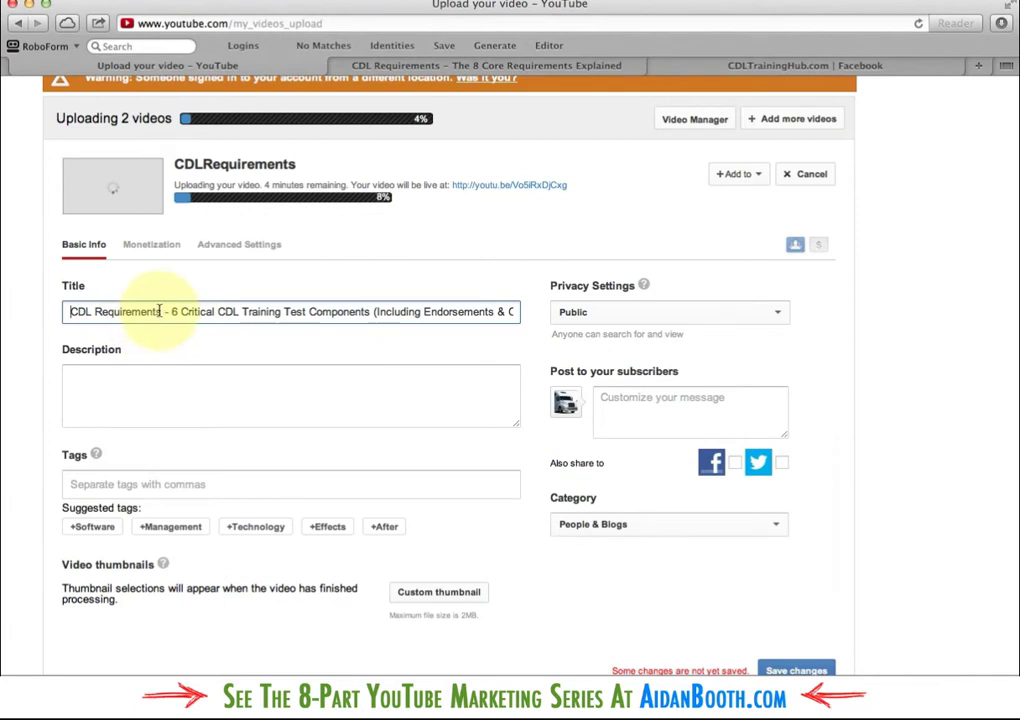
Examine the title's keywords, comparing the opening "CDL Requirements" with the descriptive phrase that follows it.
{"action": "left_click_drag", "start_coordinate": [161, 311], "coordinate": [89, 310]}
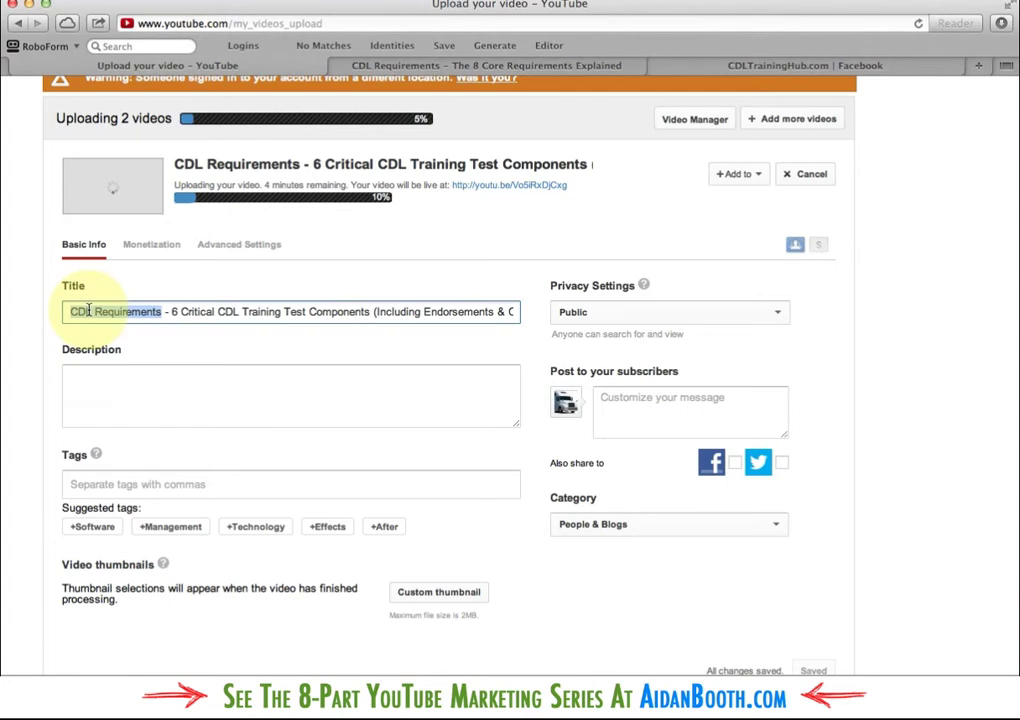
{"action": "left_click_drag", "start_coordinate": [89, 311], "coordinate": [541, 311]}
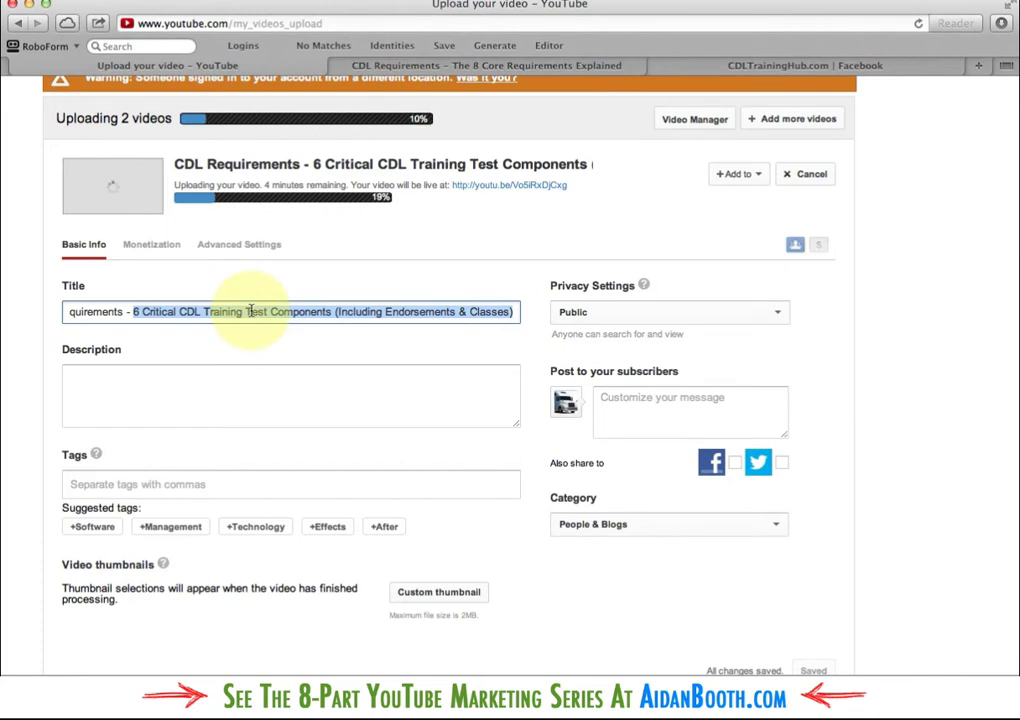
{"action": "left_click", "coordinate": [251, 311]}
{"action": "key", "text": "Up"}
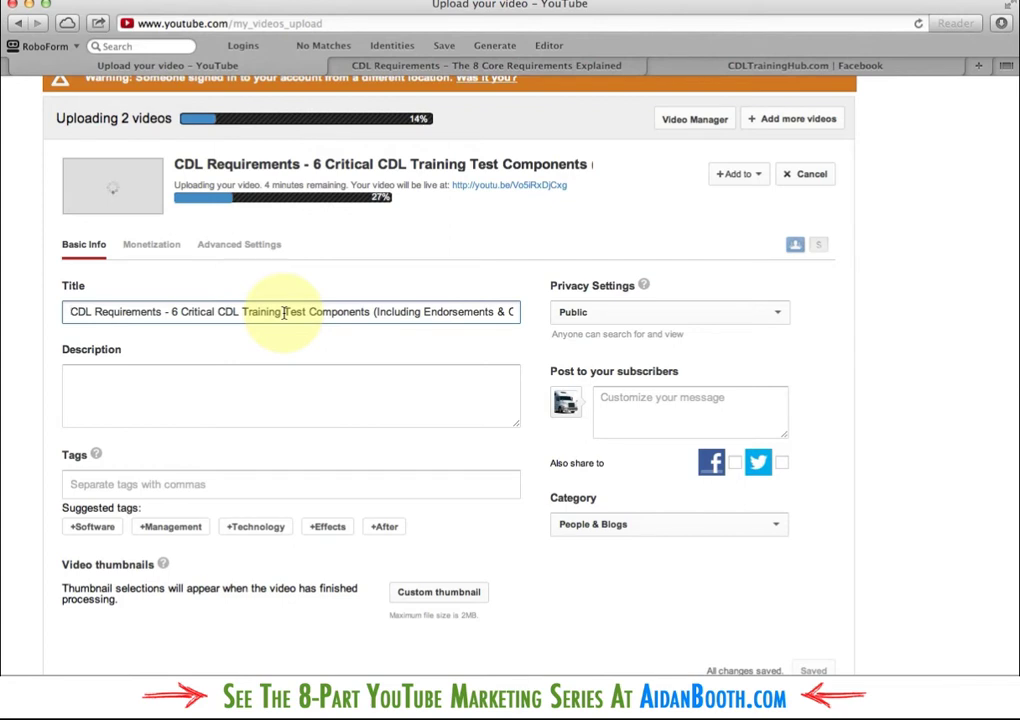
{"action": "left_click", "coordinate": [219, 313]}
{"action": "double_click", "coordinate": [219, 313]}
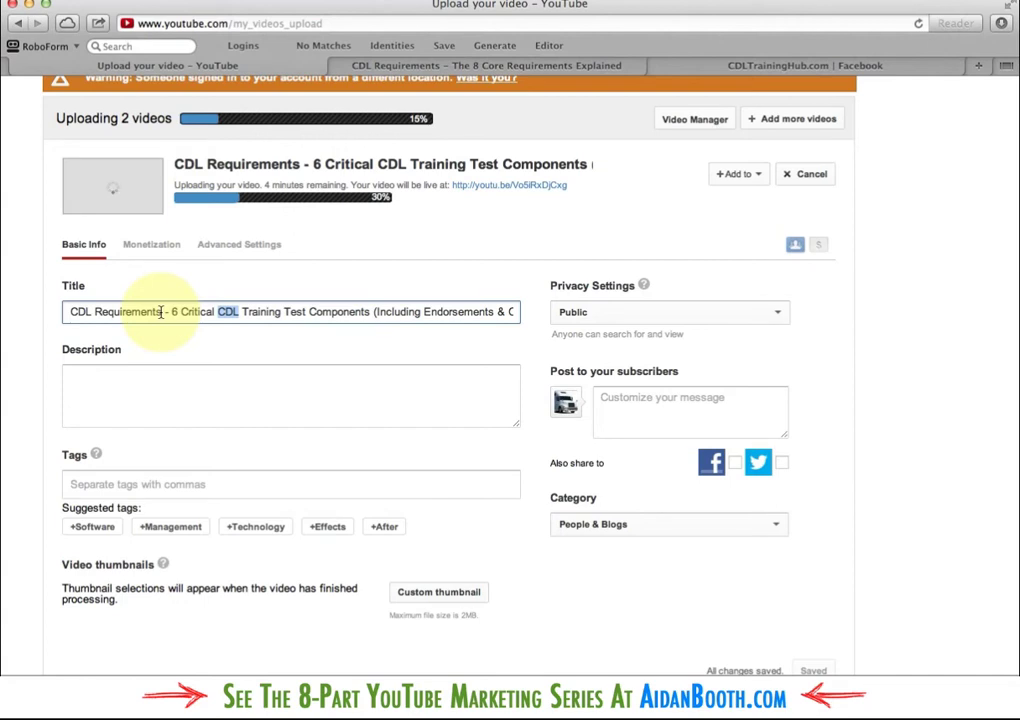
{"action": "left_click_drag", "start_coordinate": [160, 313], "coordinate": [66, 313]}
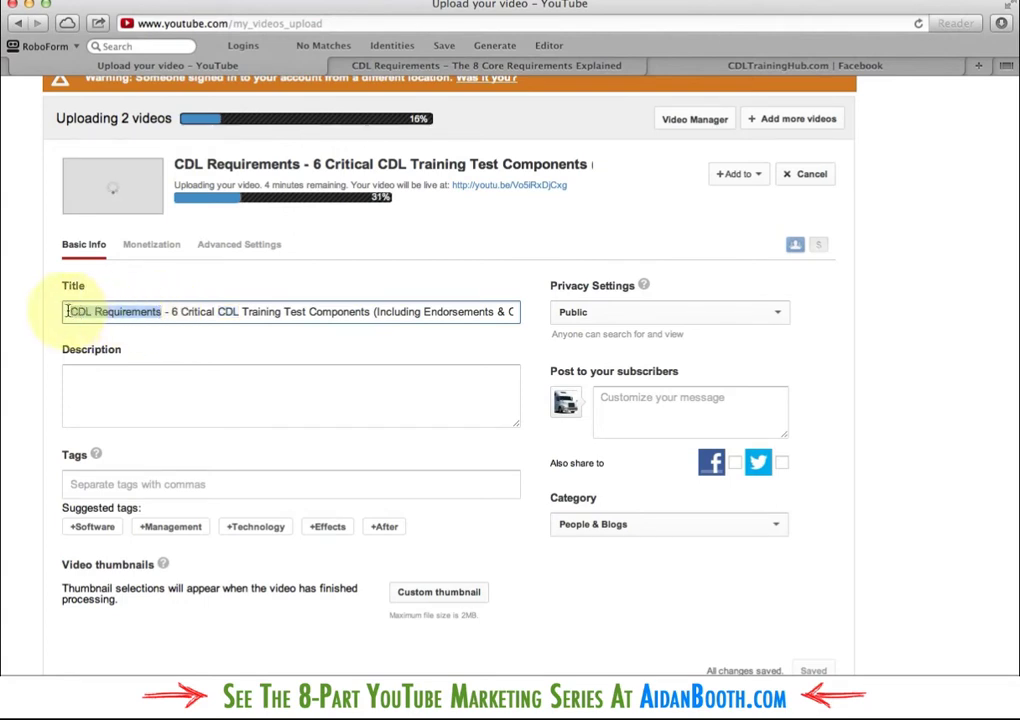
{"action": "left_click_drag", "start_coordinate": [155, 315], "coordinate": [170, 316]}
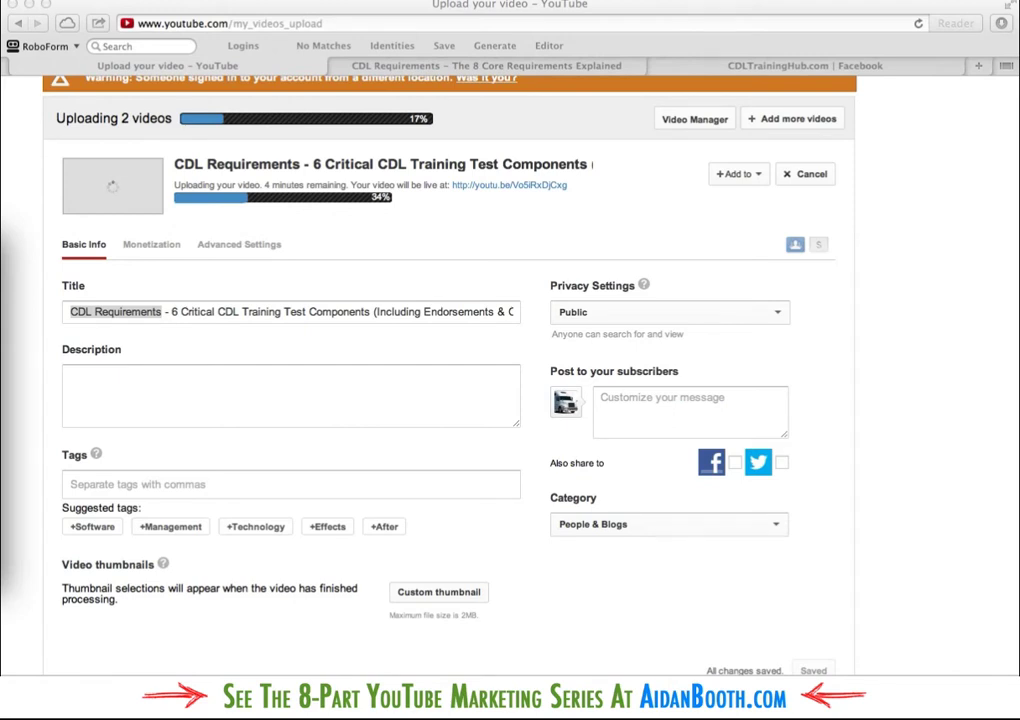
Fill the video description with the copied outline text beginning "CDL Requirements: If you're looking to get your Commercial Drivers License".
{"action": "left_click", "coordinate": [172, 376]}
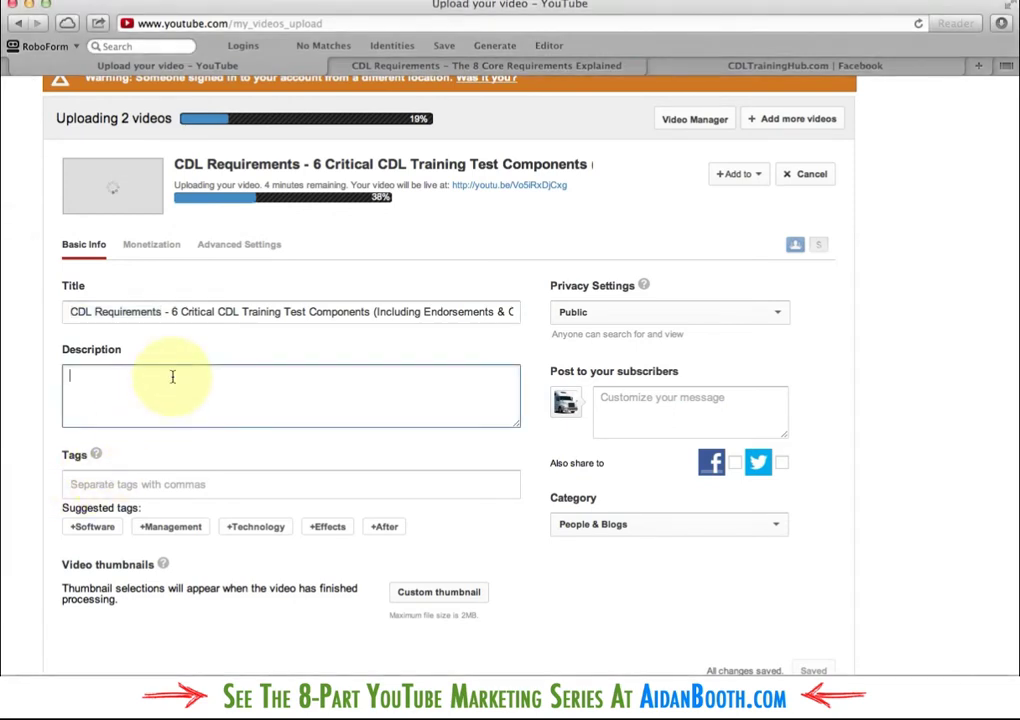
{"action": "key", "text": "super+v"}
{"action": "scroll", "coordinate": [172, 376], "scroll_direction": "up", "scroll_amount": 10}
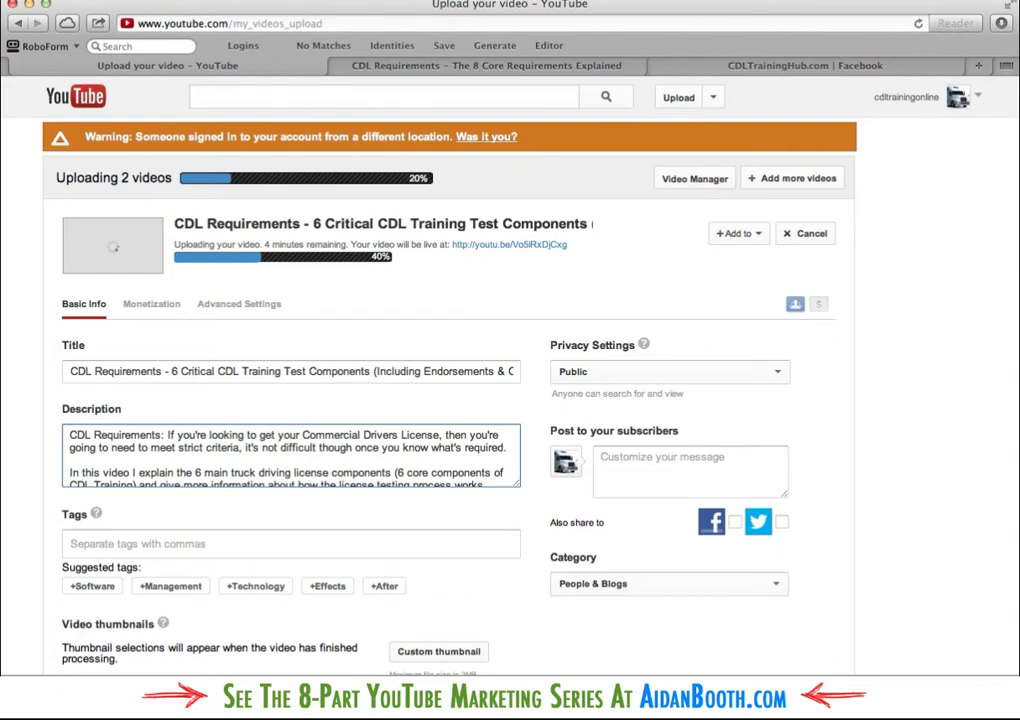
Switch to the YouTubeVideoOutline text document and examine the keywords and wording of its first two paragraphs.
{"action": "key", "text": "super+Tab"}
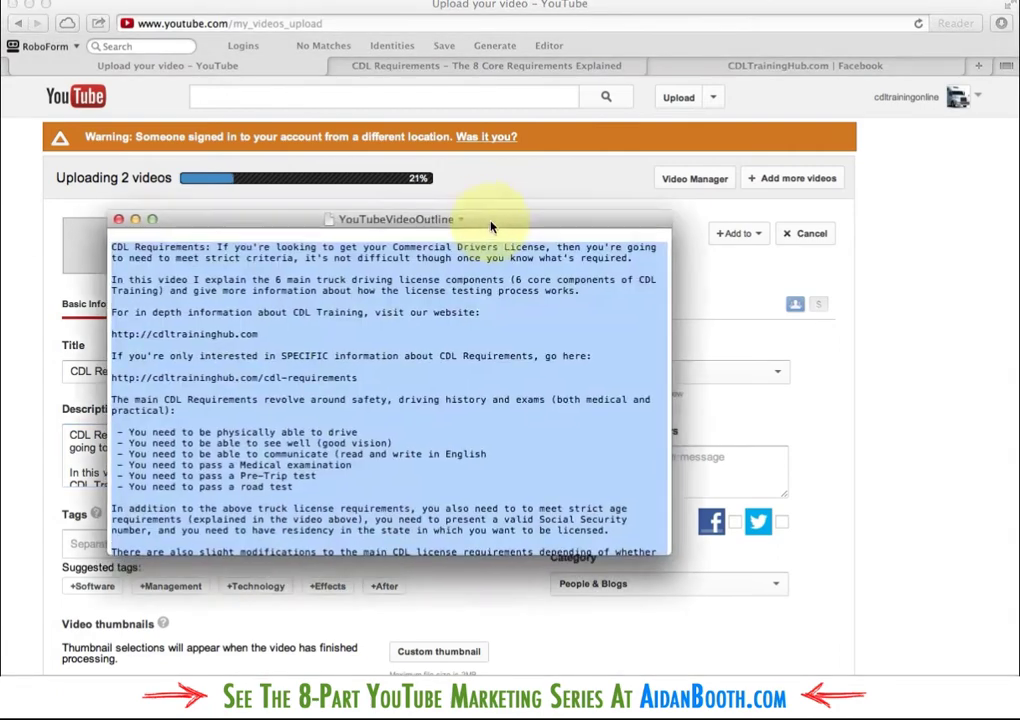
{"action": "left_click", "coordinate": [410, 308]}
{"action": "left_click", "coordinate": [202, 241]}
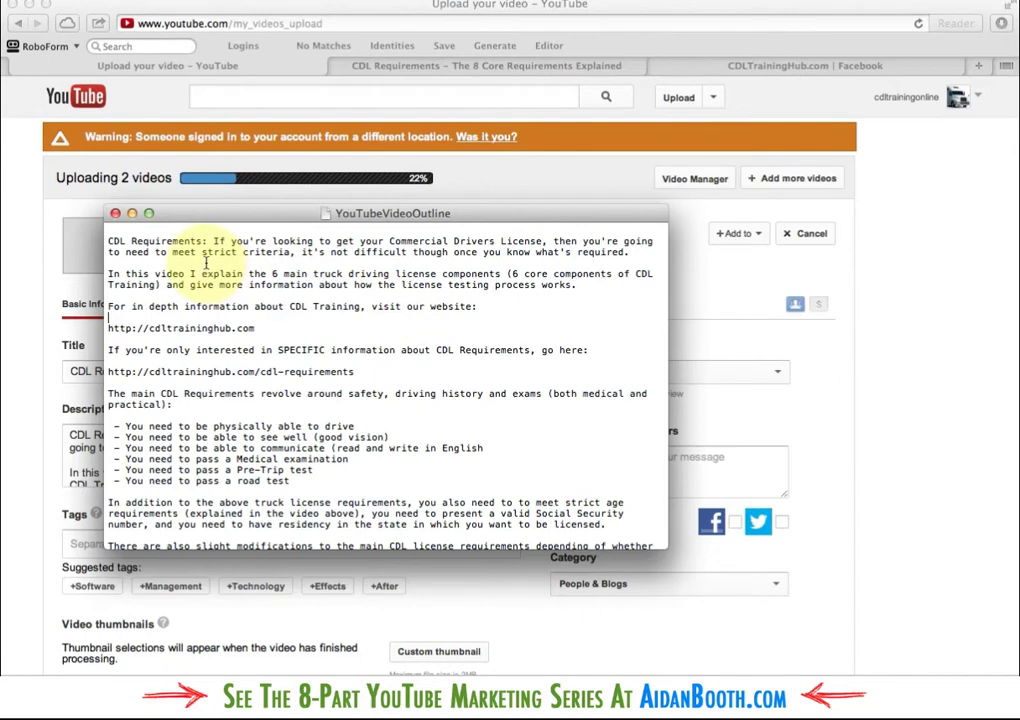
{"action": "left_click_drag", "start_coordinate": [202, 241], "coordinate": [105, 241]}
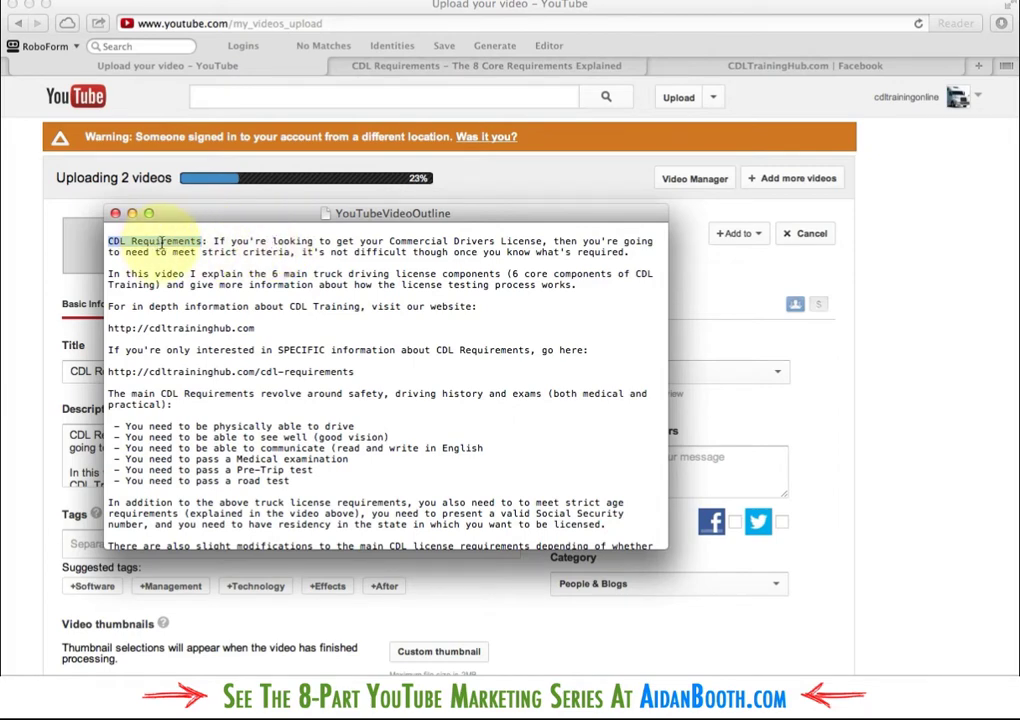
{"action": "left_click", "coordinate": [390, 241]}
{"action": "left_click_drag", "start_coordinate": [390, 241], "coordinate": [540, 241]}
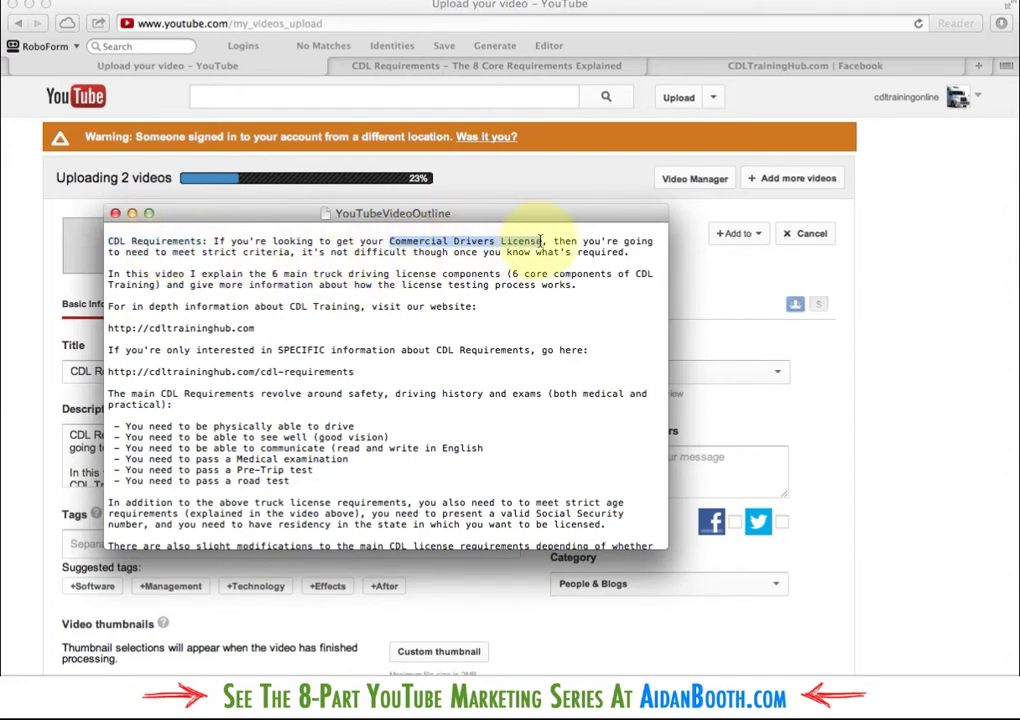
{"action": "left_click_drag", "start_coordinate": [578, 285], "coordinate": [108, 240]}
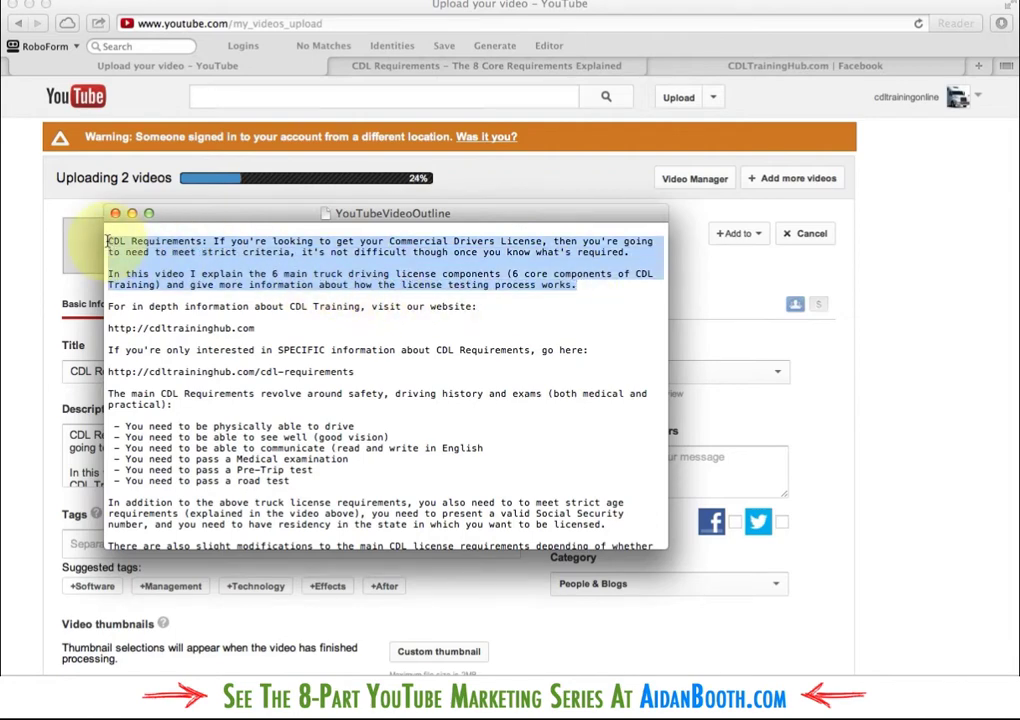
{"action": "left_click_drag", "start_coordinate": [393, 215], "coordinate": [275, 222]}
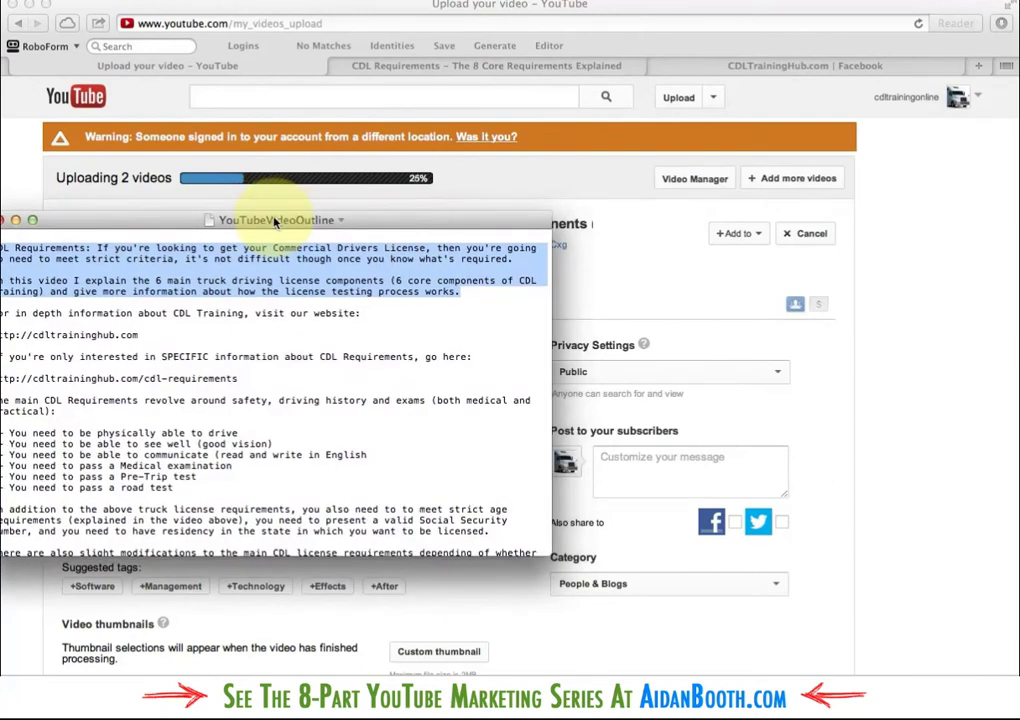
Return to the browser and search YouTube for "weight loss" in a new tab.
{"action": "left_click", "coordinate": [976, 70]}
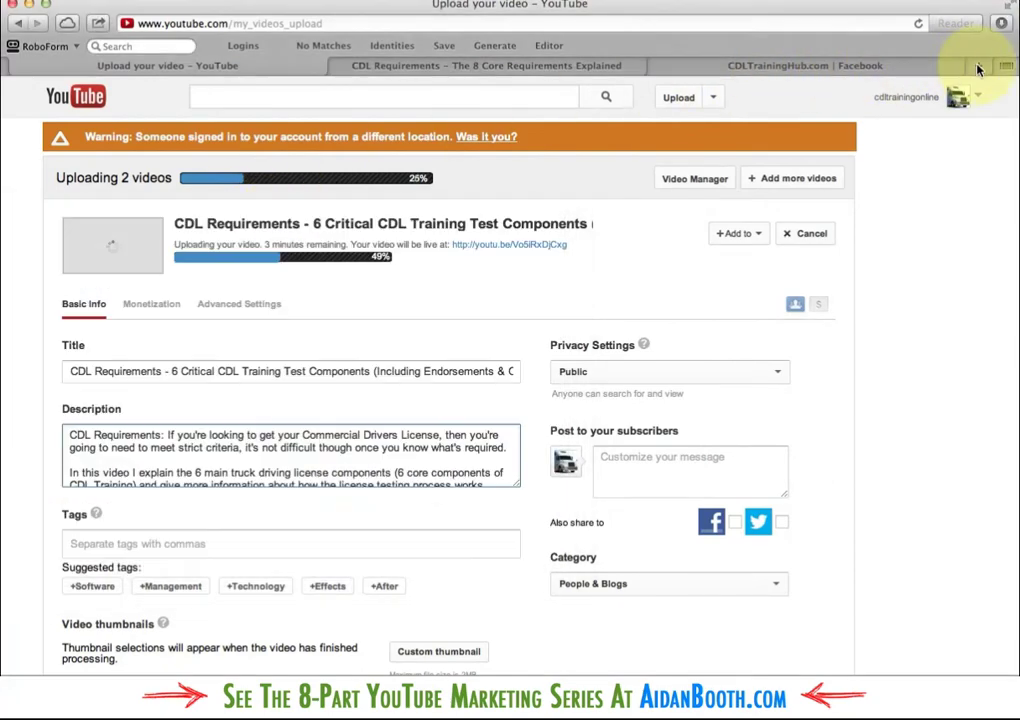
{"action": "left_click", "coordinate": [978, 66]}
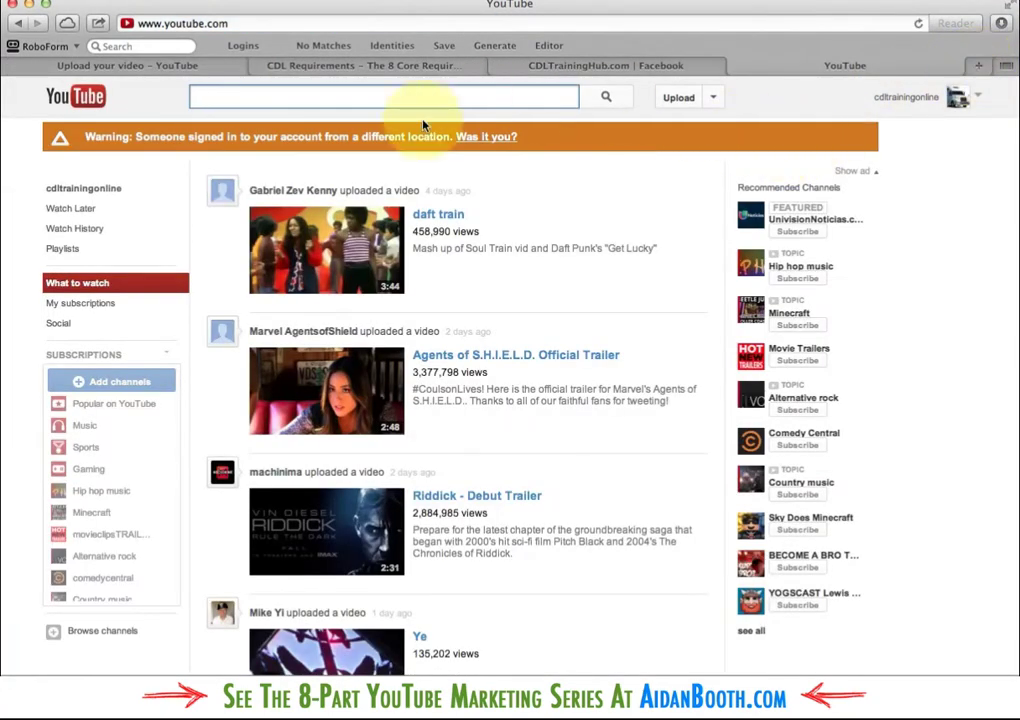
{"action": "type", "text": "weight loss"}
{"action": "key", "text": "Return"}
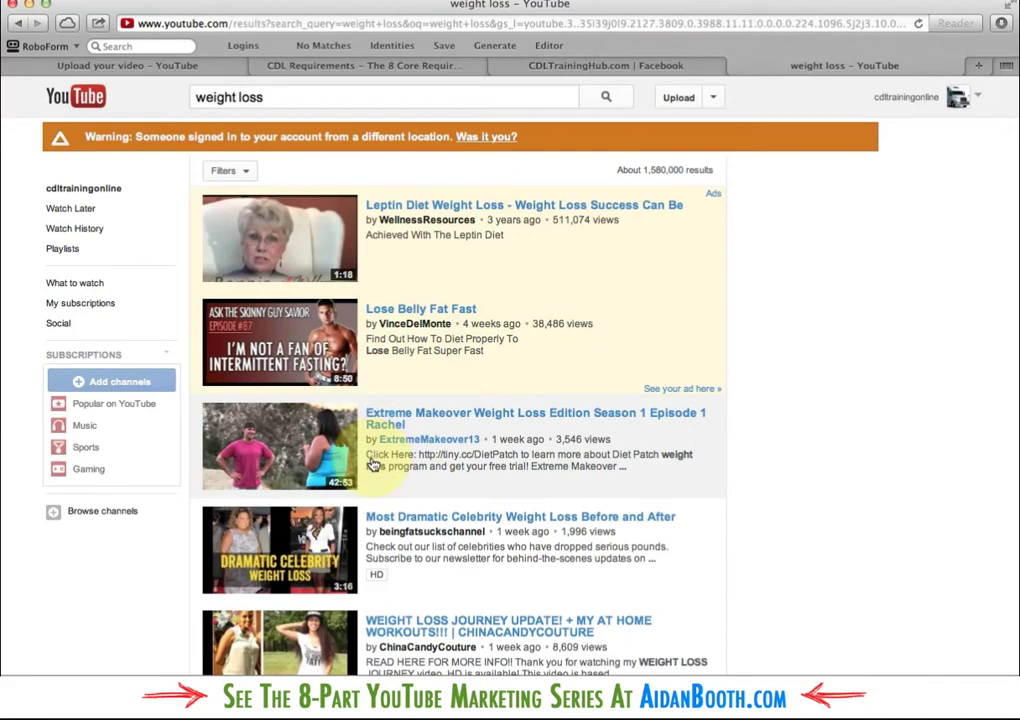
Check a result's description snippet, open "Most Dramatic Celebrity Weight Loss Before and After" and show its page source.
{"action": "left_click_drag", "start_coordinate": [368, 550], "coordinate": [617, 549]}
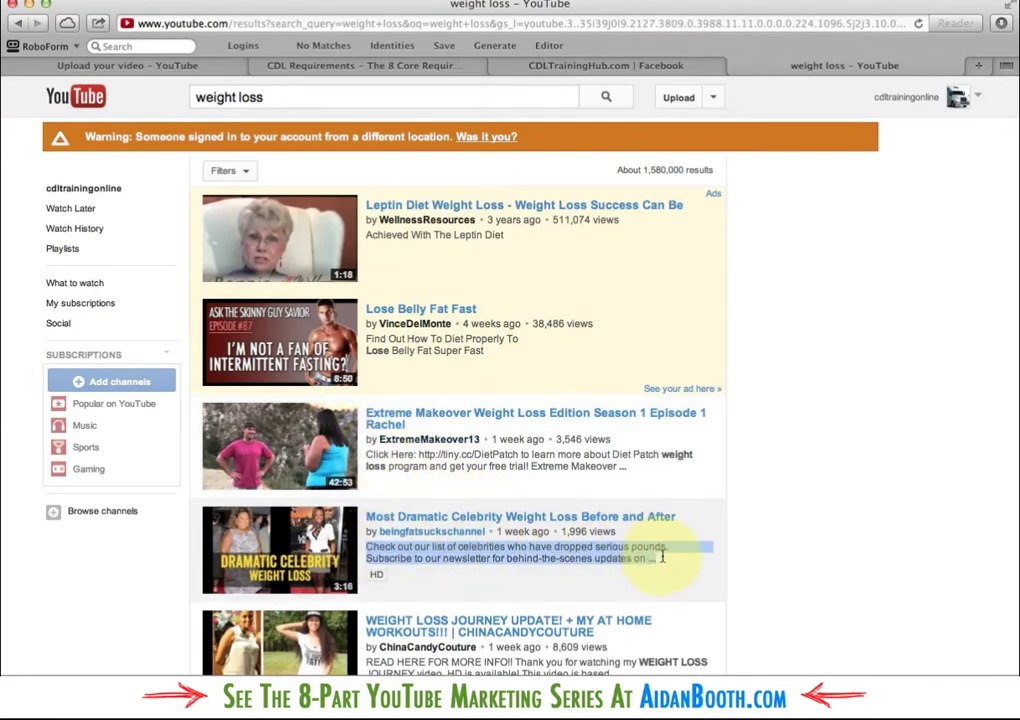
{"action": "scroll", "coordinate": [661, 563], "scroll_direction": "down", "scroll_amount": 3}
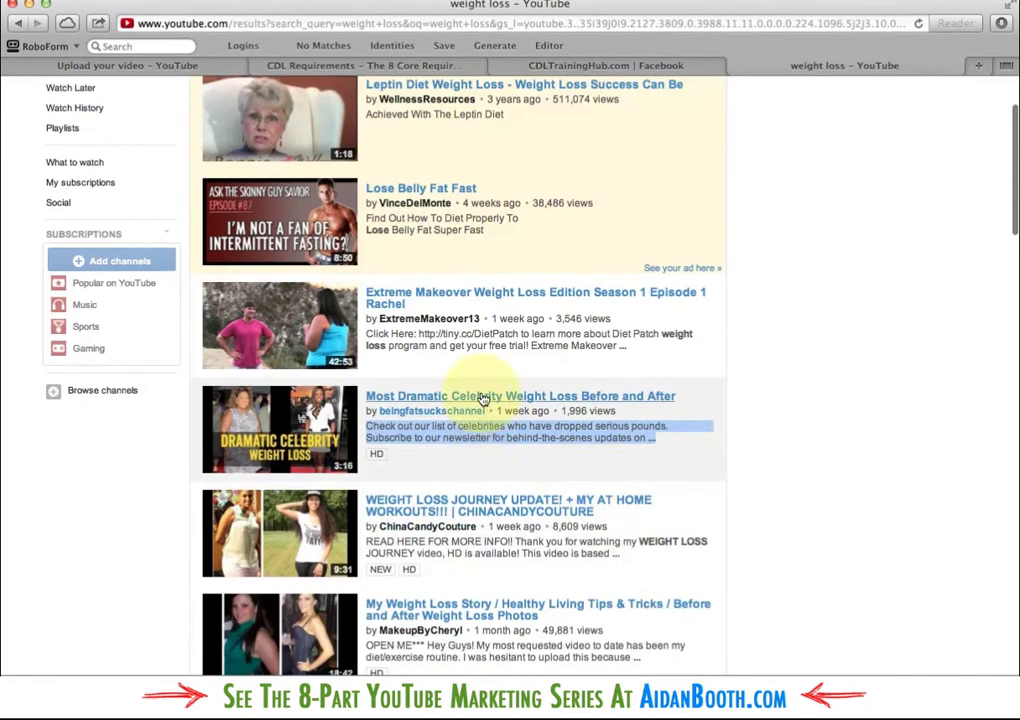
{"action": "left_click", "coordinate": [483, 397]}
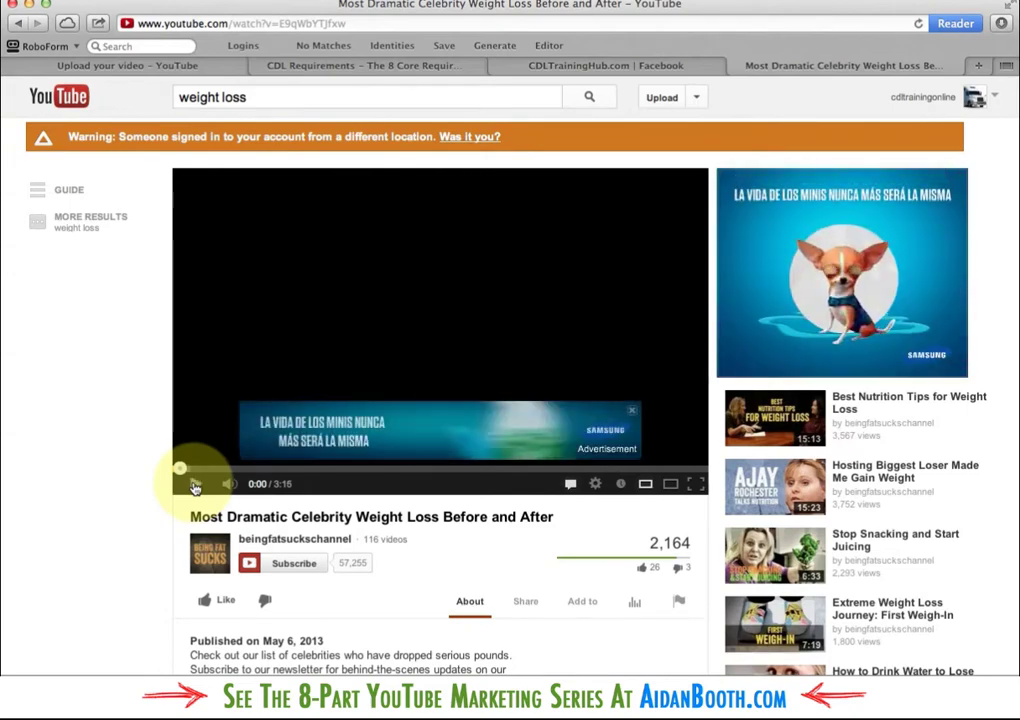
{"action": "right_click", "coordinate": [90, 592]}
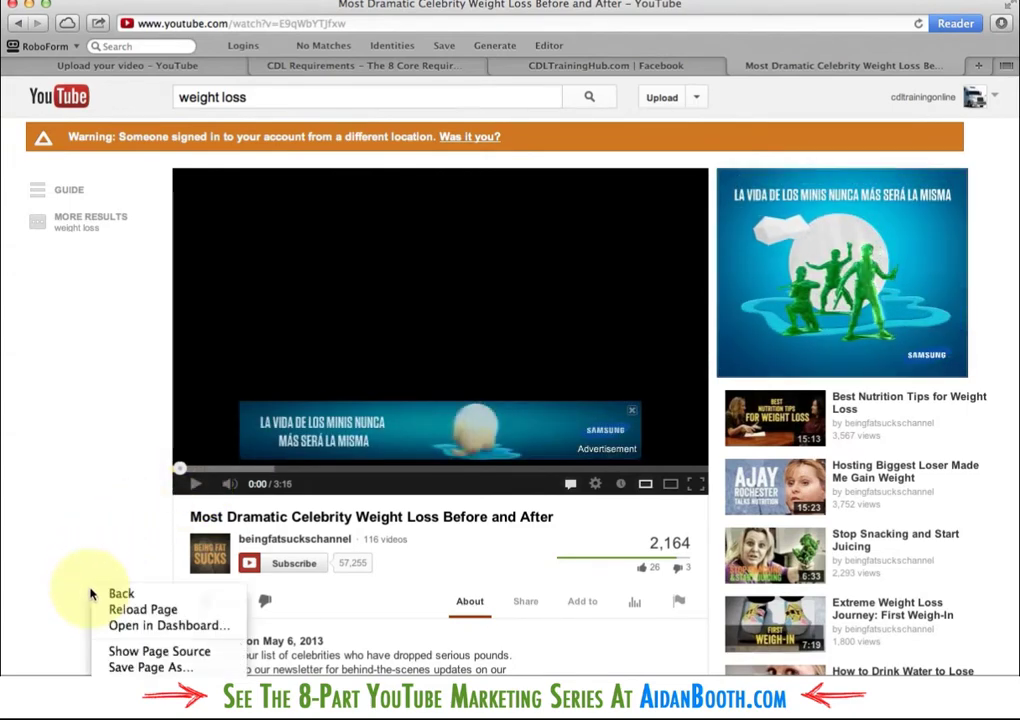
{"action": "left_click", "coordinate": [145, 653]}
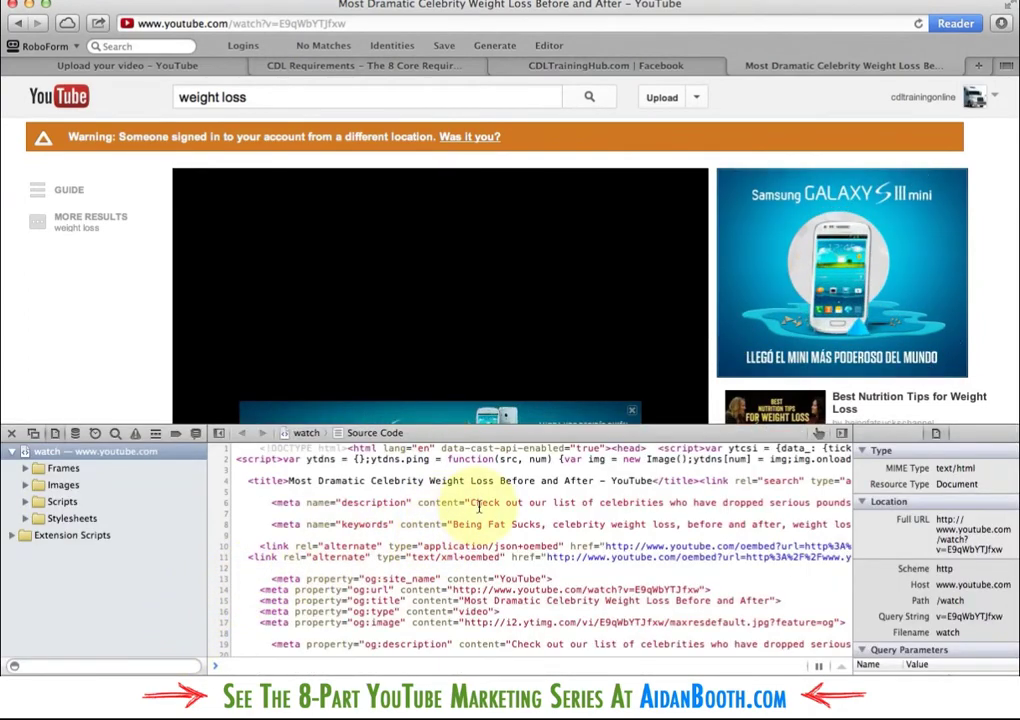
Examine the meta description and meta keywords in the video's page source, and close the source view.
{"action": "left_click_drag", "start_coordinate": [473, 502], "coordinate": [785, 503]}
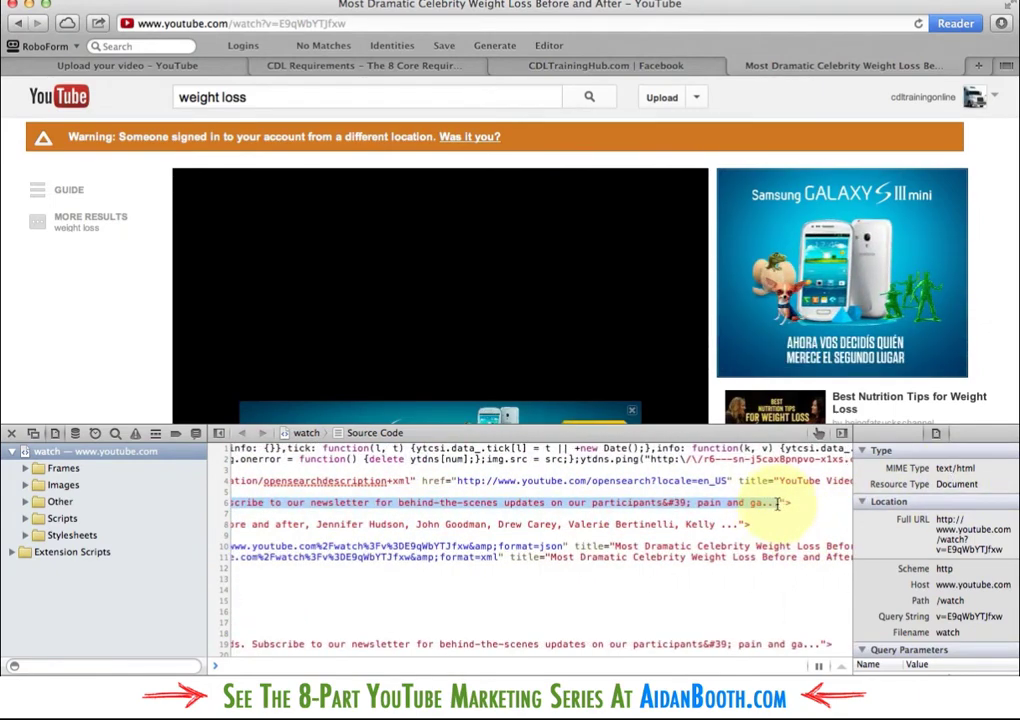
{"action": "scroll", "coordinate": [760, 505], "scroll_direction": "left", "scroll_amount": 4}
{"action": "scroll", "coordinate": [752, 507], "scroll_direction": "left", "scroll_amount": 10}
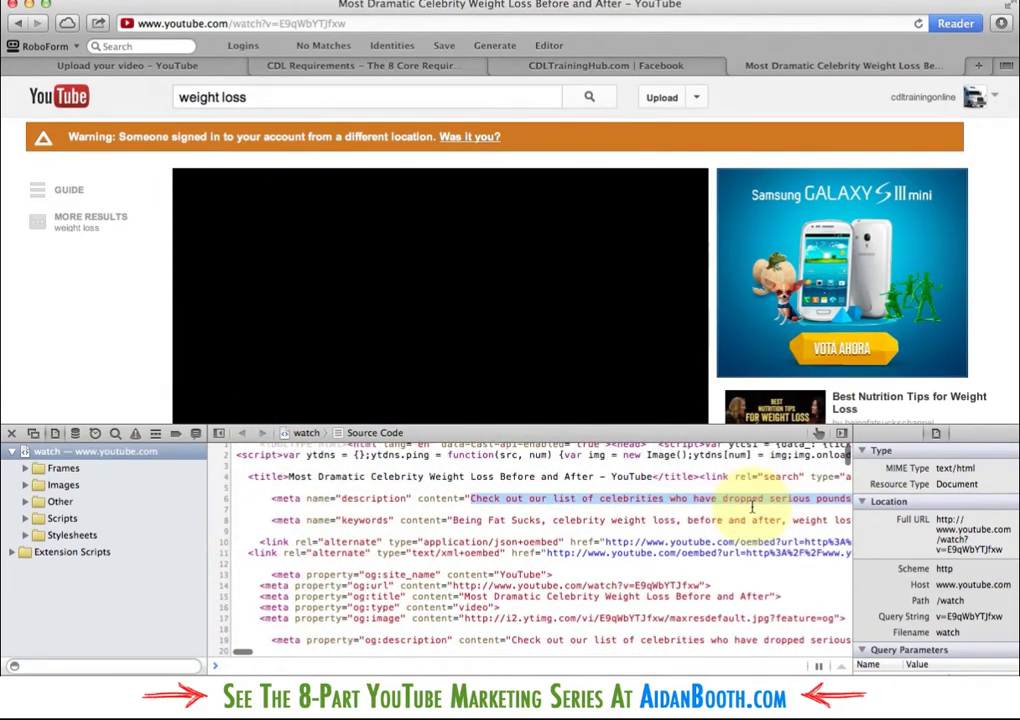
{"action": "left_click_drag", "start_coordinate": [451, 520], "coordinate": [762, 520]}
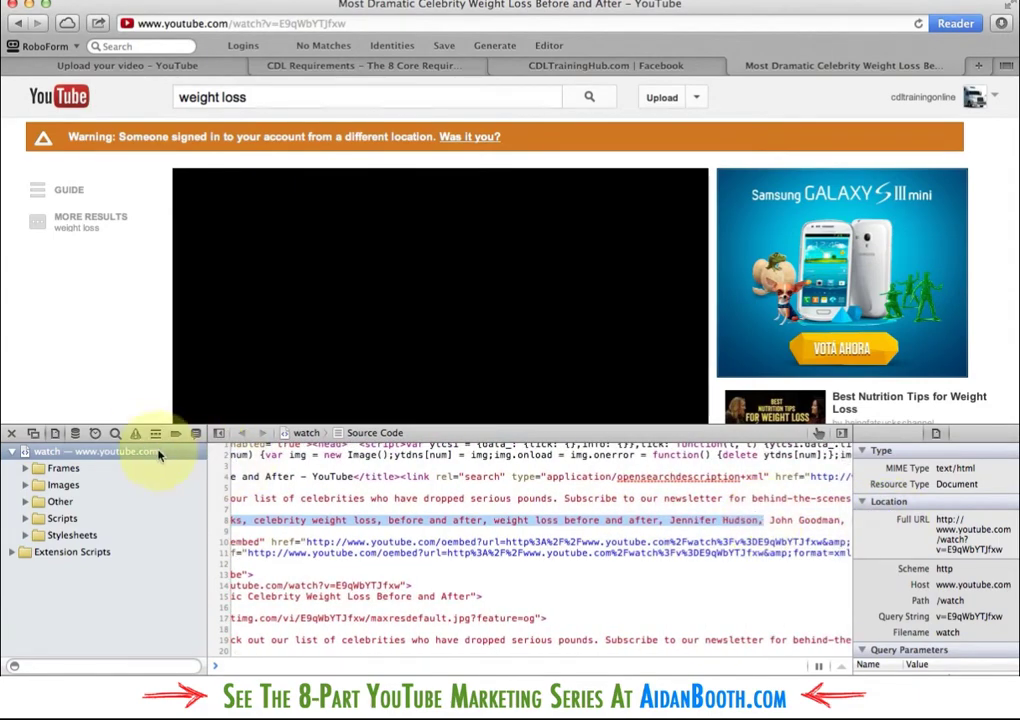
{"action": "left_click", "coordinate": [11, 433]}
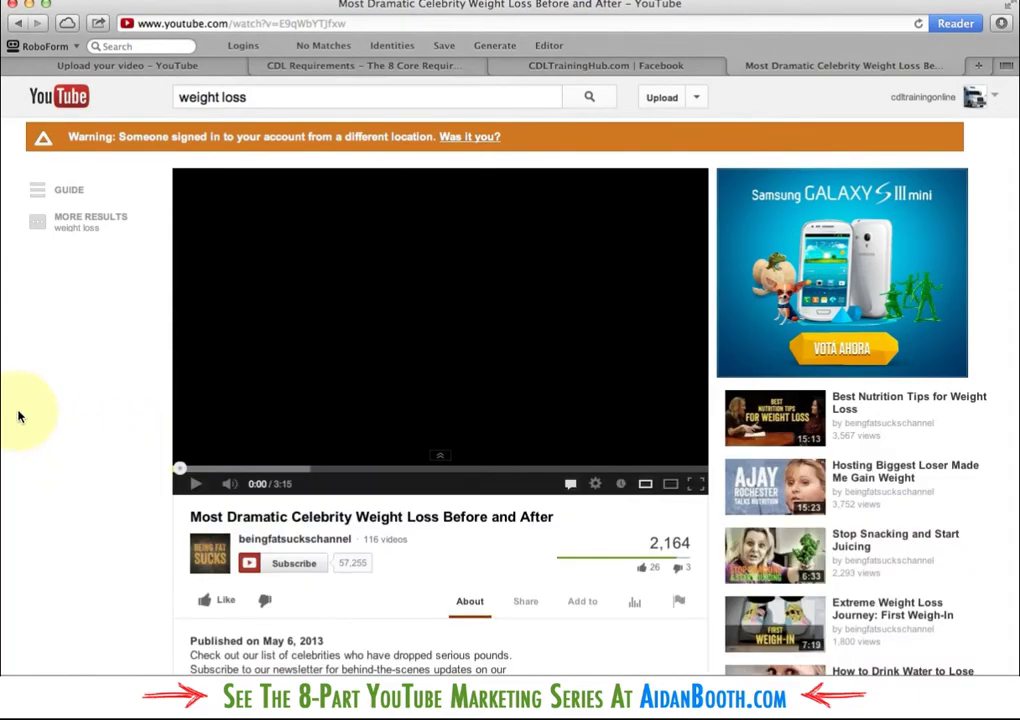
Read through the video's full description below the player and return to the upload page.
{"action": "scroll", "coordinate": [18, 416], "scroll_direction": "down", "scroll_amount": 3}
{"action": "left_click", "coordinate": [450, 550]}
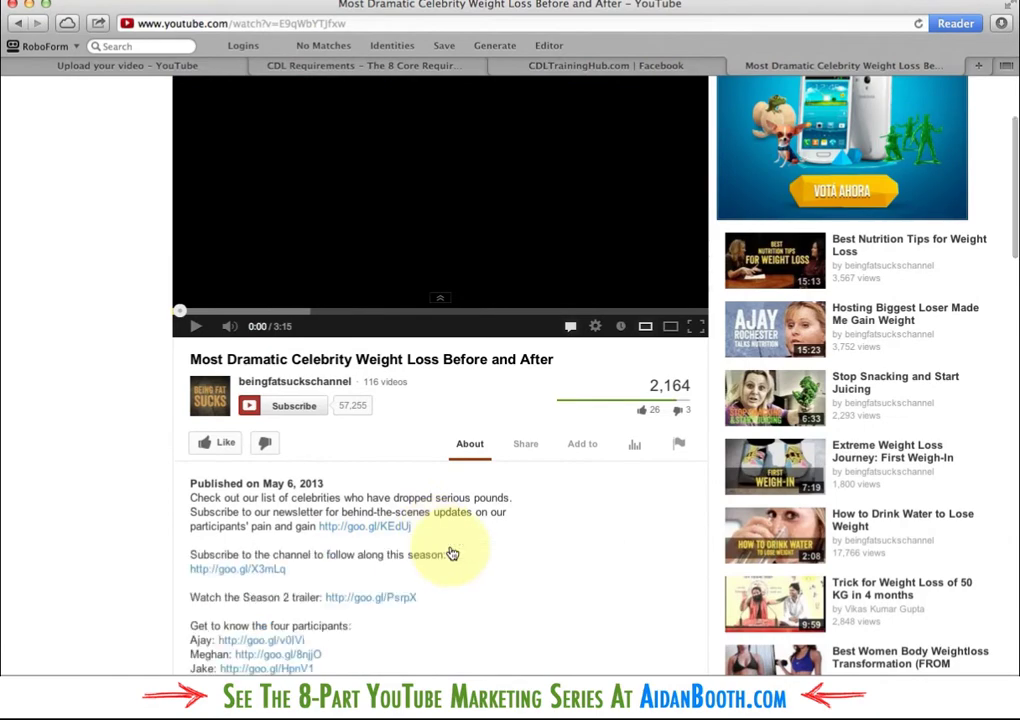
{"action": "scroll", "coordinate": [432, 530], "scroll_direction": "down", "scroll_amount": 5}
{"action": "scroll", "coordinate": [430, 537], "scroll_direction": "up", "scroll_amount": 3}
{"action": "scroll", "coordinate": [424, 539], "scroll_direction": "up", "scroll_amount": 2}
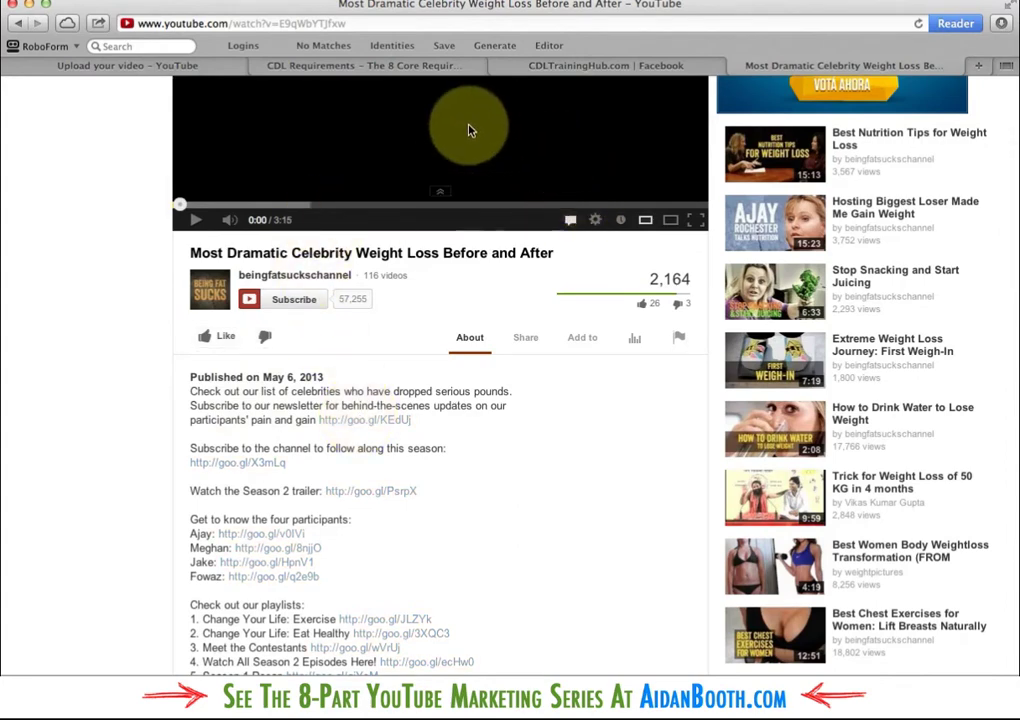
{"action": "left_click", "coordinate": [18, 22]}
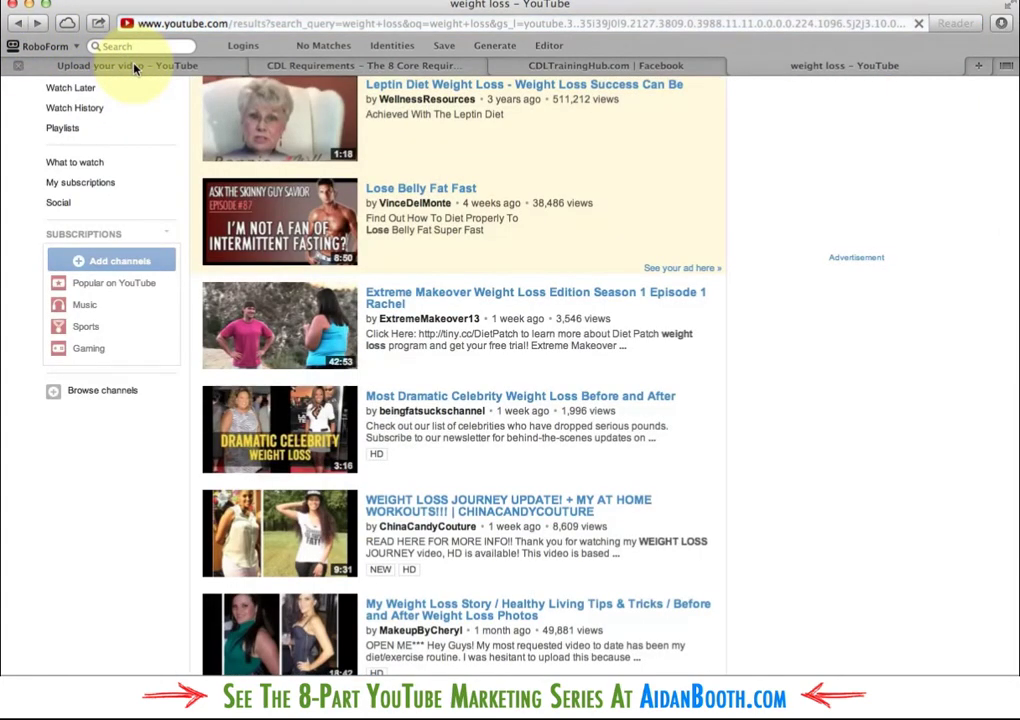
{"action": "left_click", "coordinate": [134, 67]}
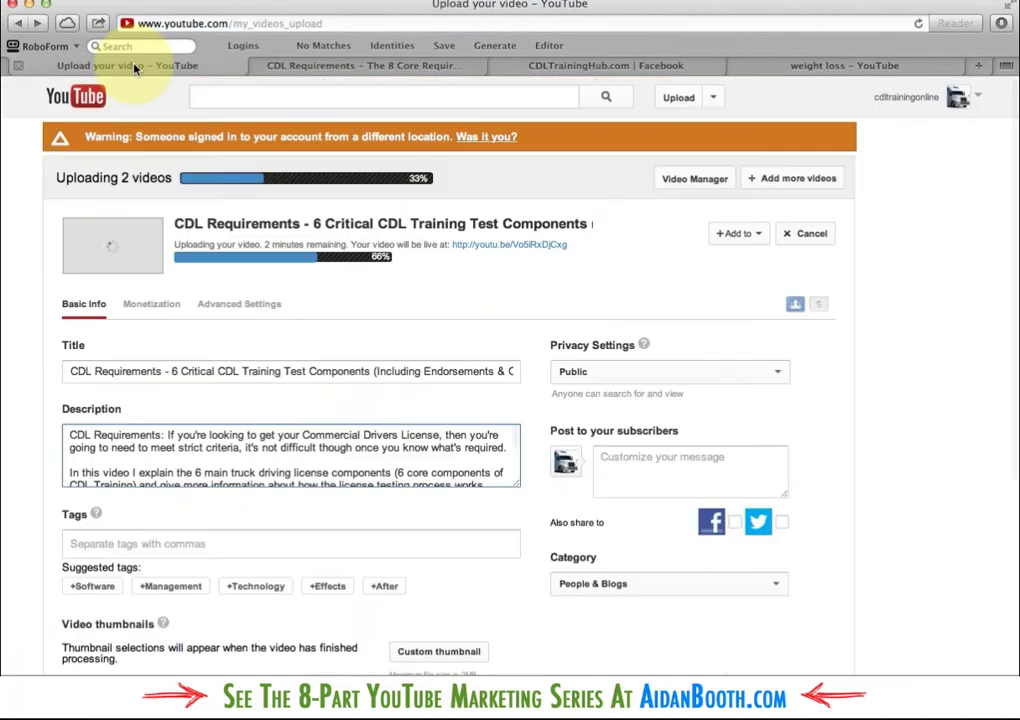
Switch to the YouTubeVideoOutline notes, copy the full video description through the Facebook link, and paste it into a blank Word document.
{"action": "key", "text": "super+Tab"}
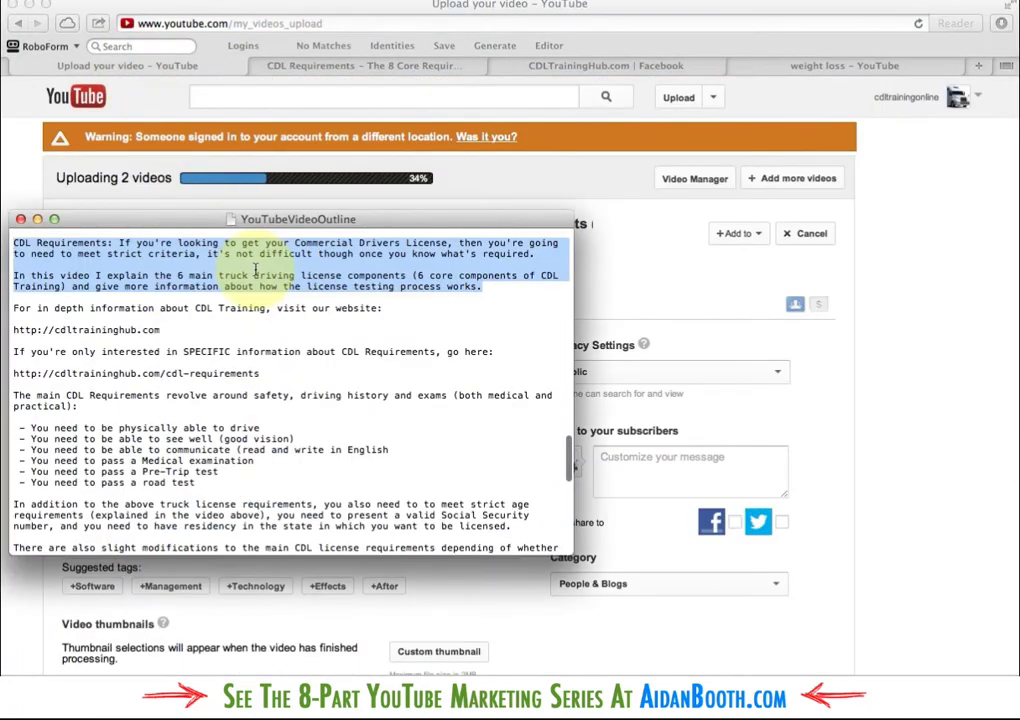
{"action": "left_click", "coordinate": [255, 270]}
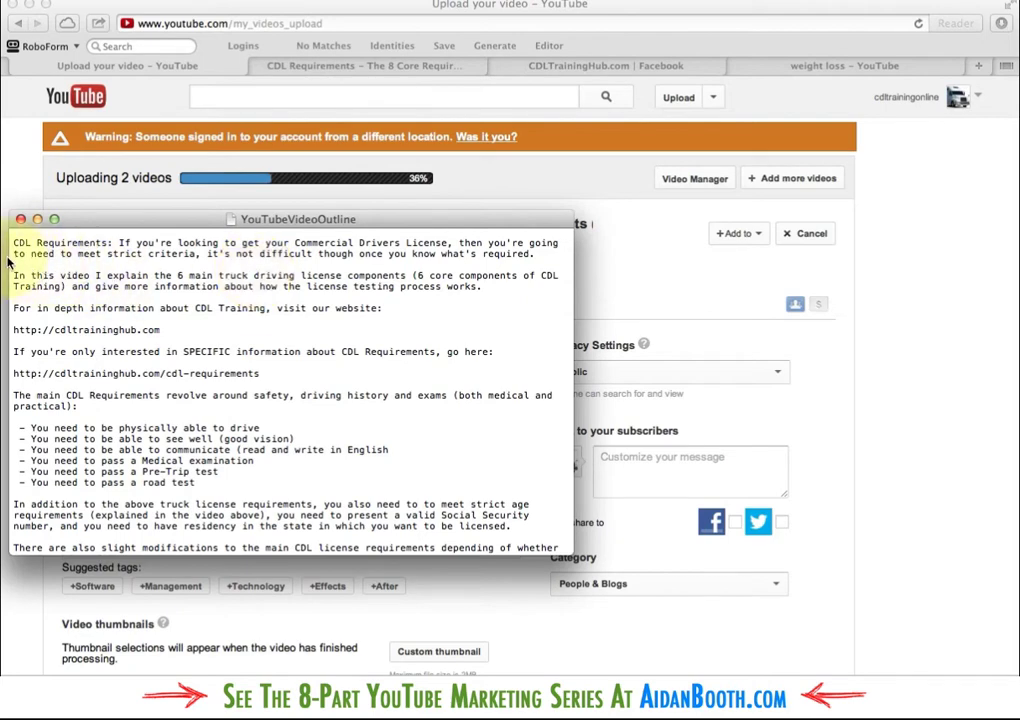
{"action": "left_click_drag", "start_coordinate": [14, 243], "coordinate": [345, 521]}
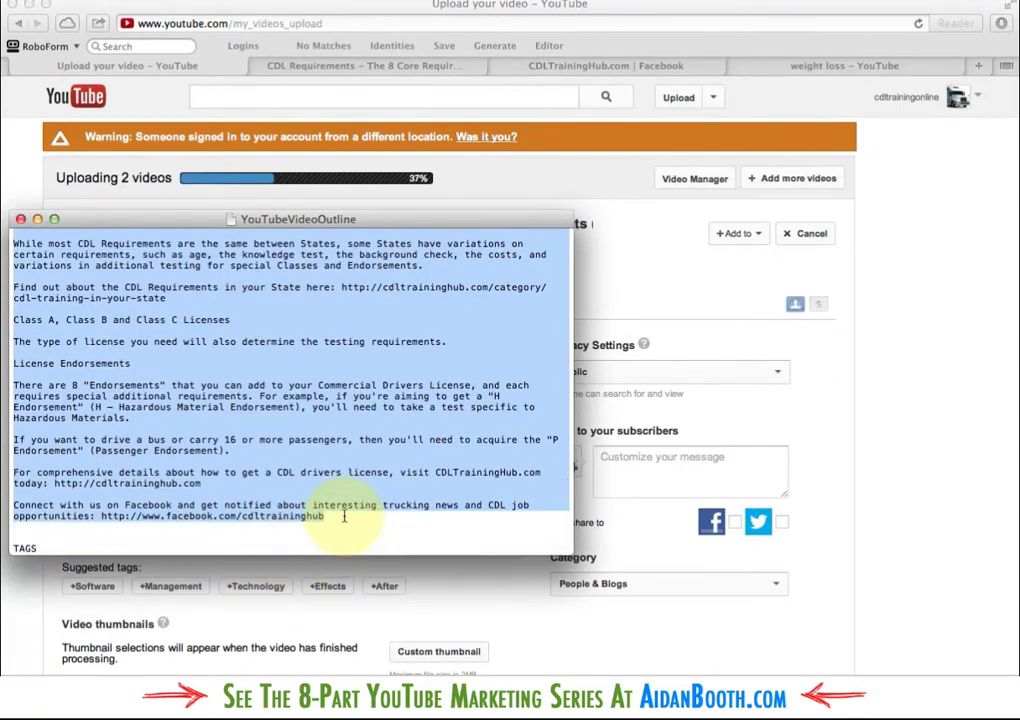
{"action": "scroll", "coordinate": [373, 318], "scroll_direction": "up", "scroll_amount": 1}
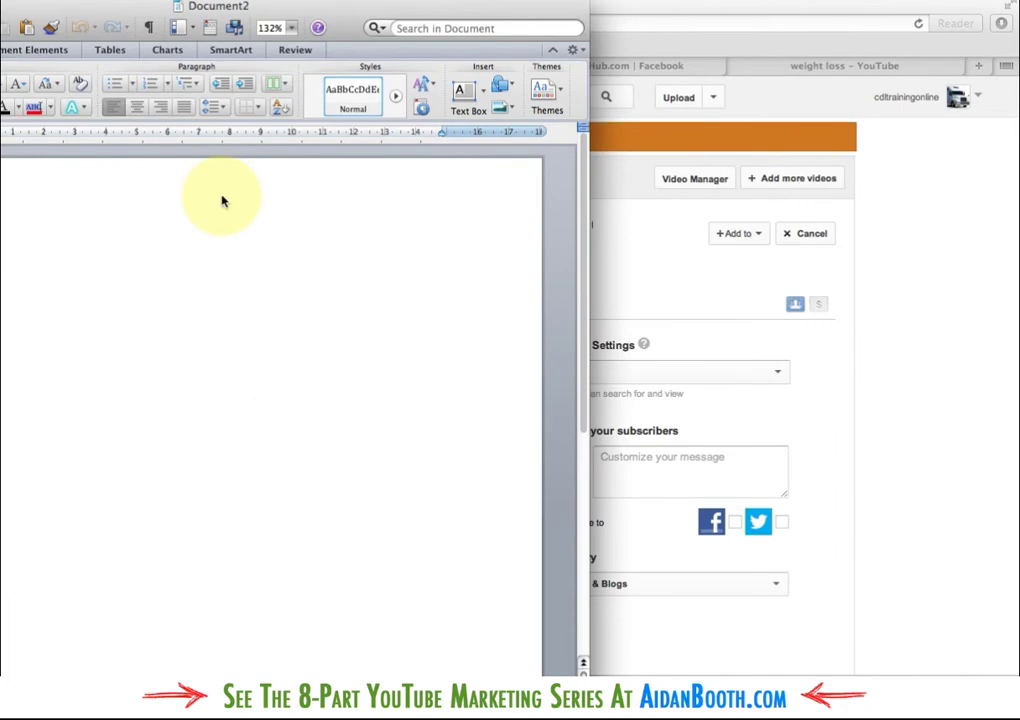
{"action": "key", "text": "super+v"}
{"action": "left_click_drag", "start_coordinate": [125, 8], "coordinate": [222, 7]}
{"action": "left_click", "coordinate": [128, 440]}
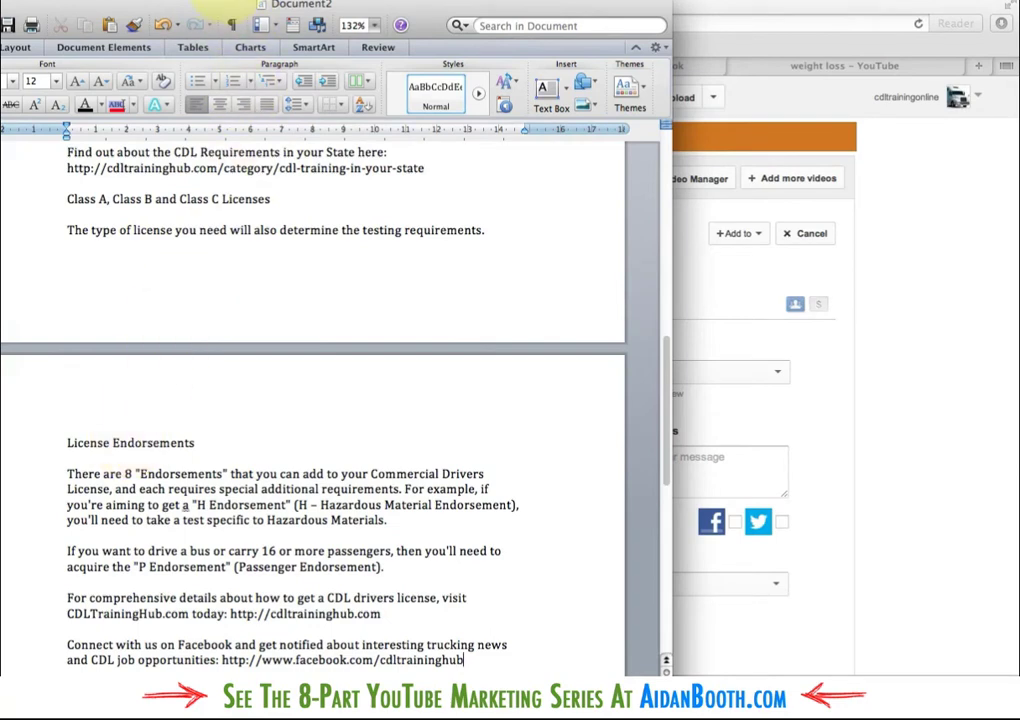
Check the pasted description's character count with Word Count, and close the document without saving.
{"action": "left_click", "coordinate": [196, 4]}
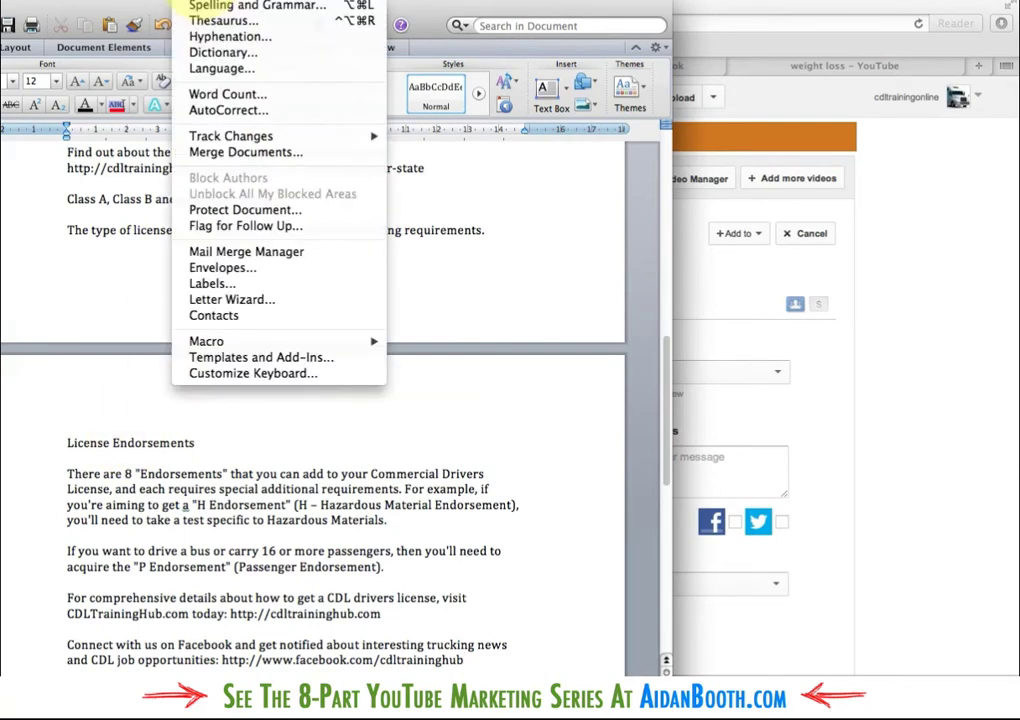
{"action": "left_click", "coordinate": [235, 94]}
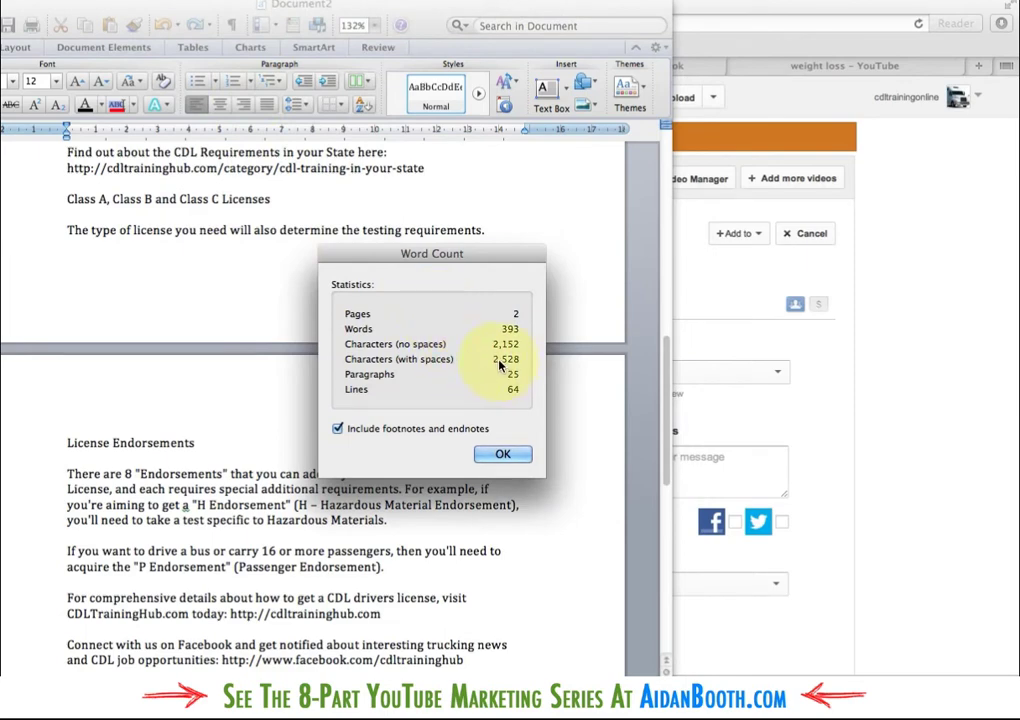
{"action": "left_click", "coordinate": [503, 456]}
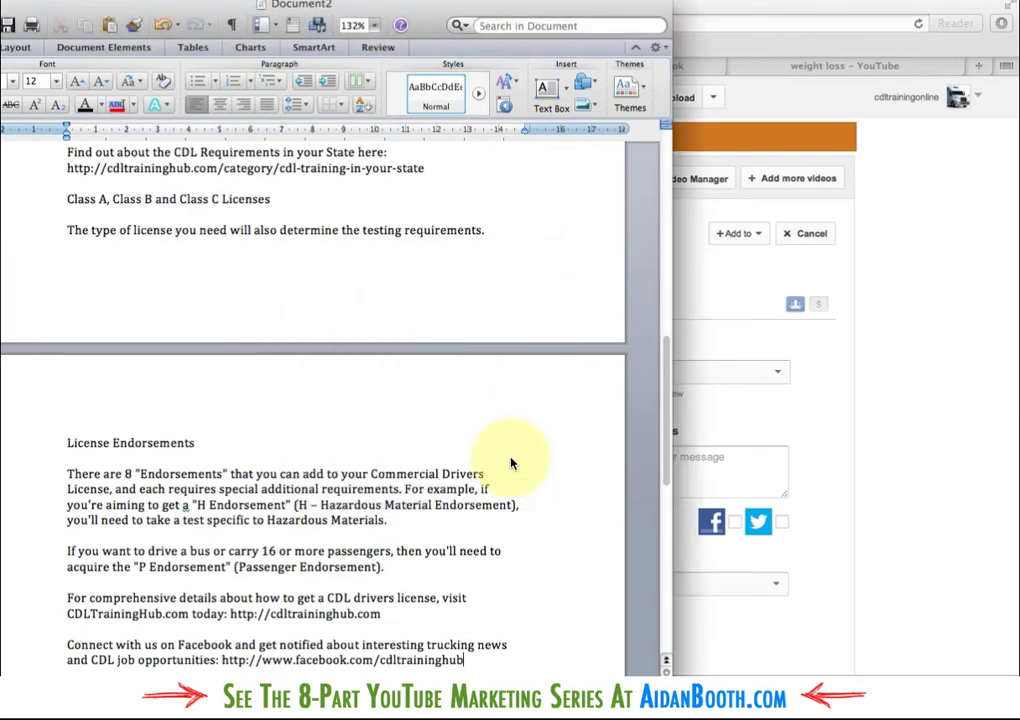
{"action": "key", "text": "super+w"}
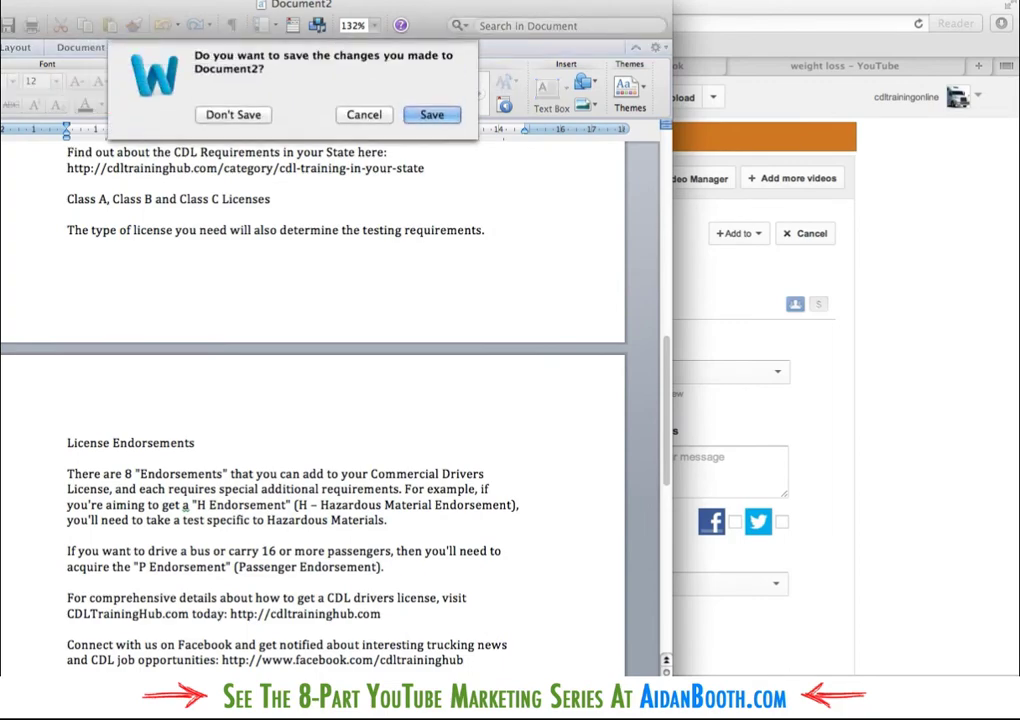
{"action": "left_click", "coordinate": [230, 112]}
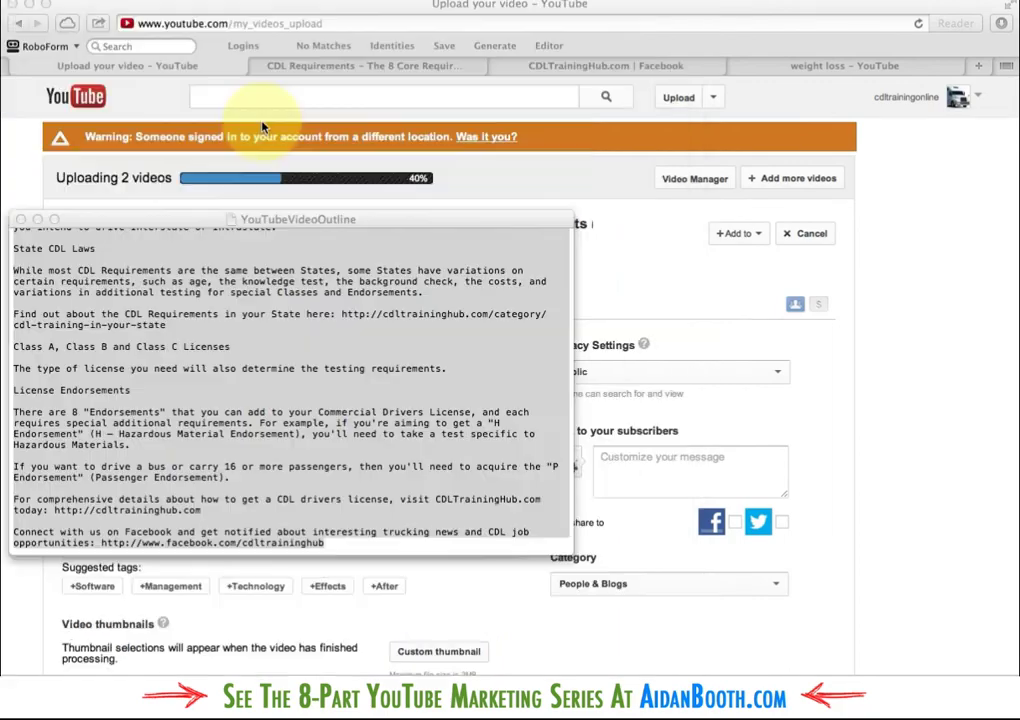
{"action": "left_click", "coordinate": [294, 378]}
{"action": "scroll", "coordinate": [288, 403], "scroll_direction": "up", "scroll_amount": 3}
{"action": "scroll", "coordinate": [288, 403], "scroll_direction": "up", "scroll_amount": 10}
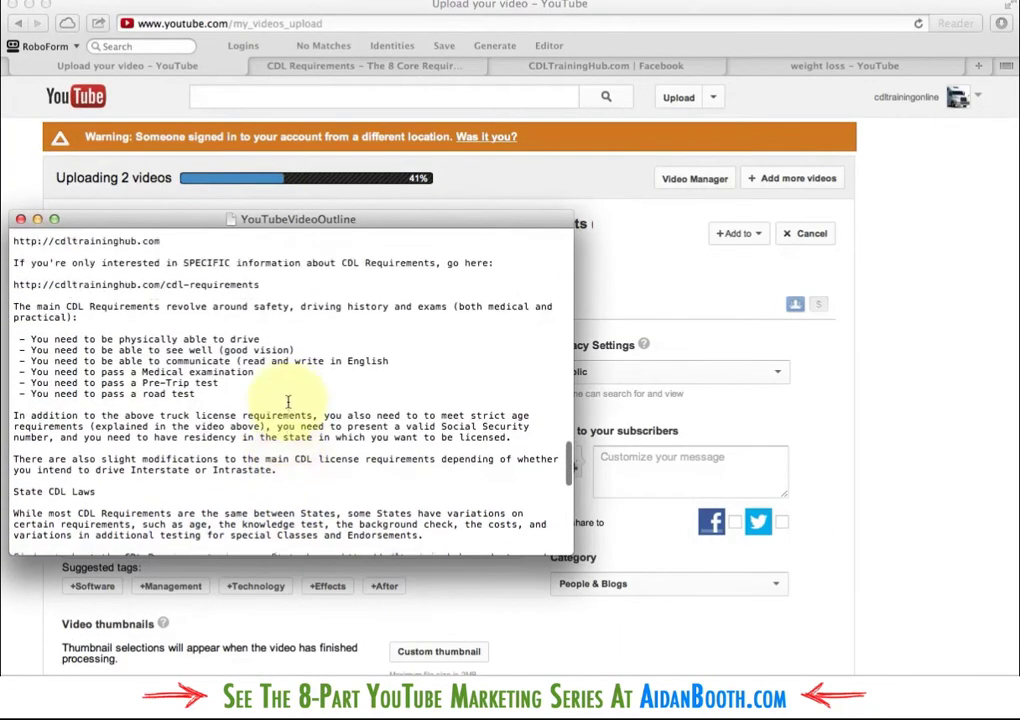
{"action": "scroll", "coordinate": [288, 403], "scroll_direction": "up", "scroll_amount": 3}
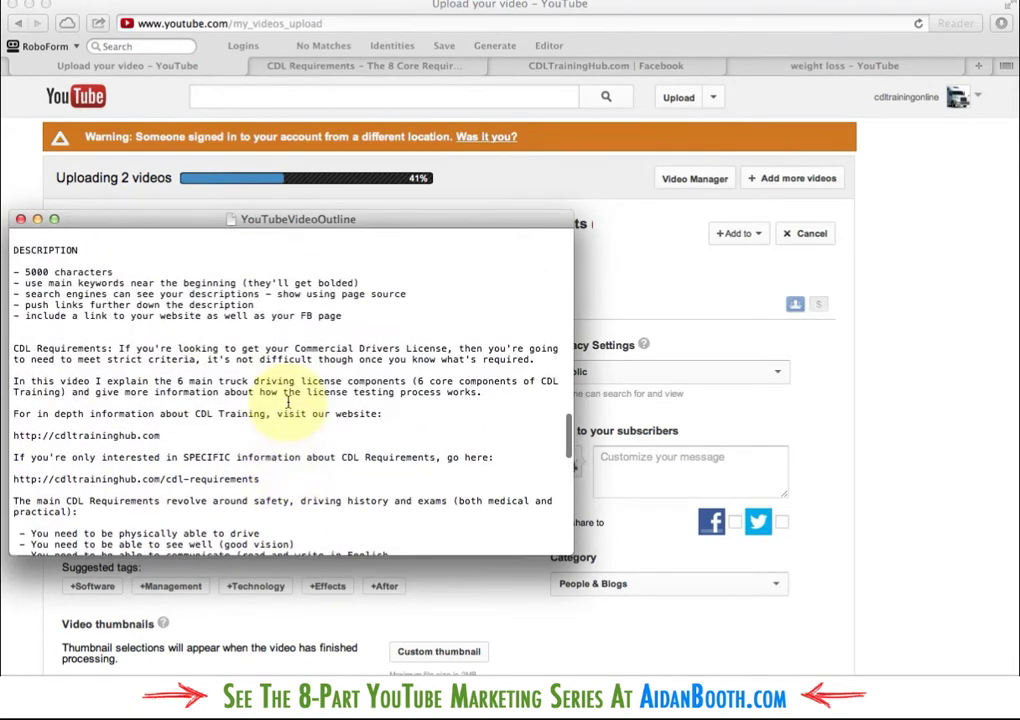
{"action": "scroll", "coordinate": [288, 403], "scroll_direction": "down", "scroll_amount": 5}
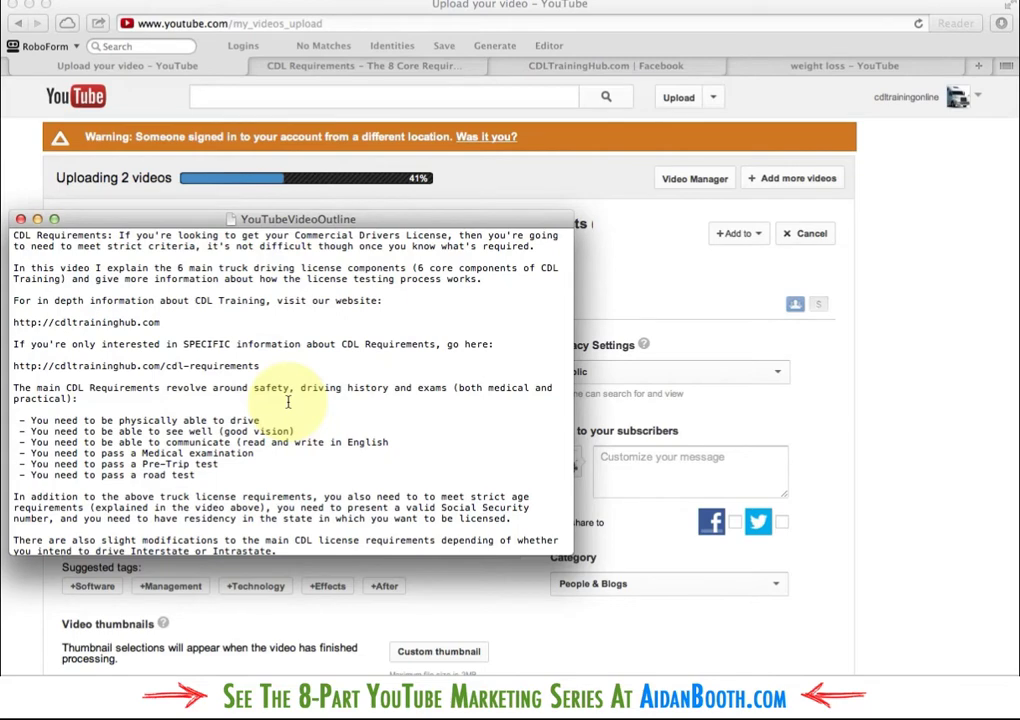
{"action": "scroll", "coordinate": [285, 400], "scroll_direction": "up", "scroll_amount": 1}
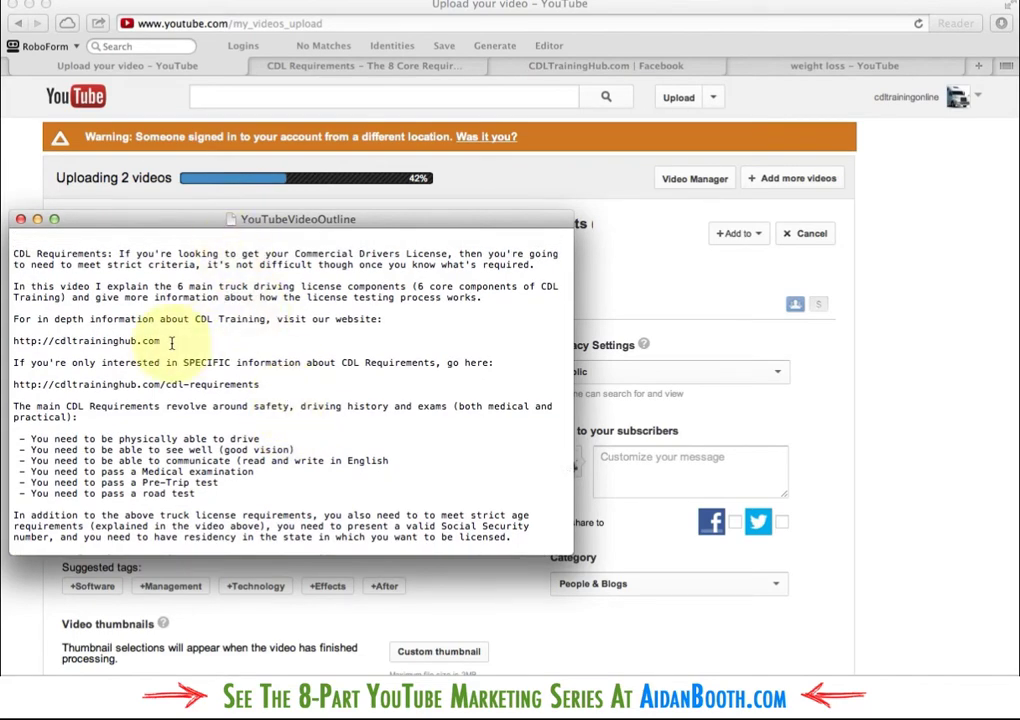
{"action": "left_click_drag", "start_coordinate": [170, 341], "coordinate": [27, 337]}
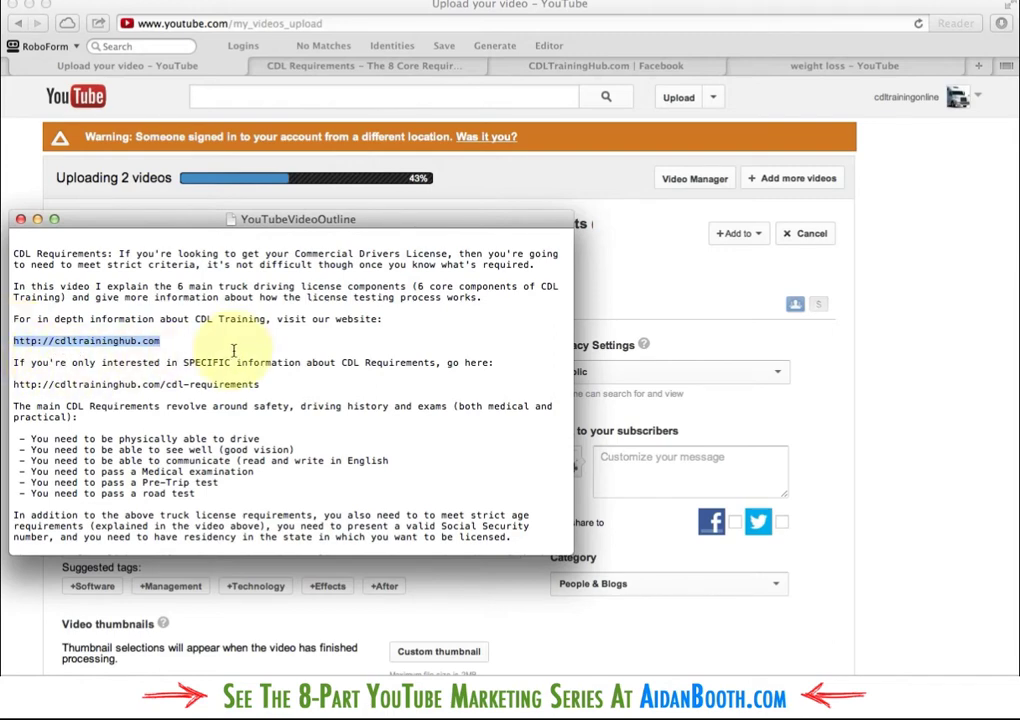
{"action": "scroll", "coordinate": [228, 347], "scroll_direction": "down", "scroll_amount": 2}
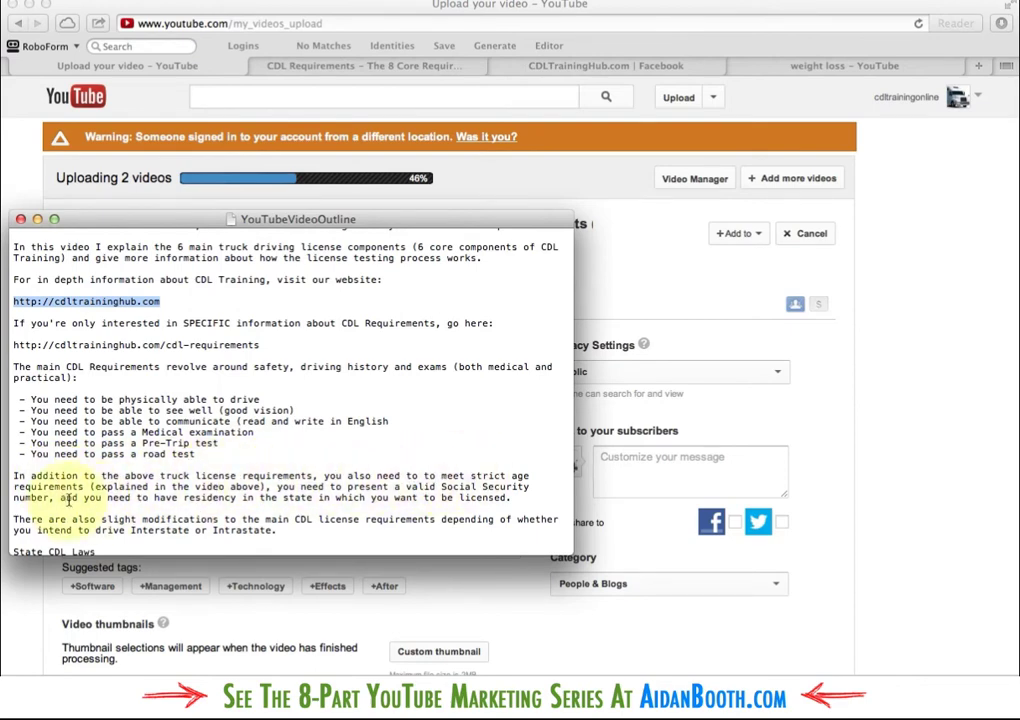
Read the rest of the description, highlighting "explained in the video above", the state CDL training link, and the closing website and Facebook links.
{"action": "left_click_drag", "start_coordinate": [96, 487], "coordinate": [258, 487]}
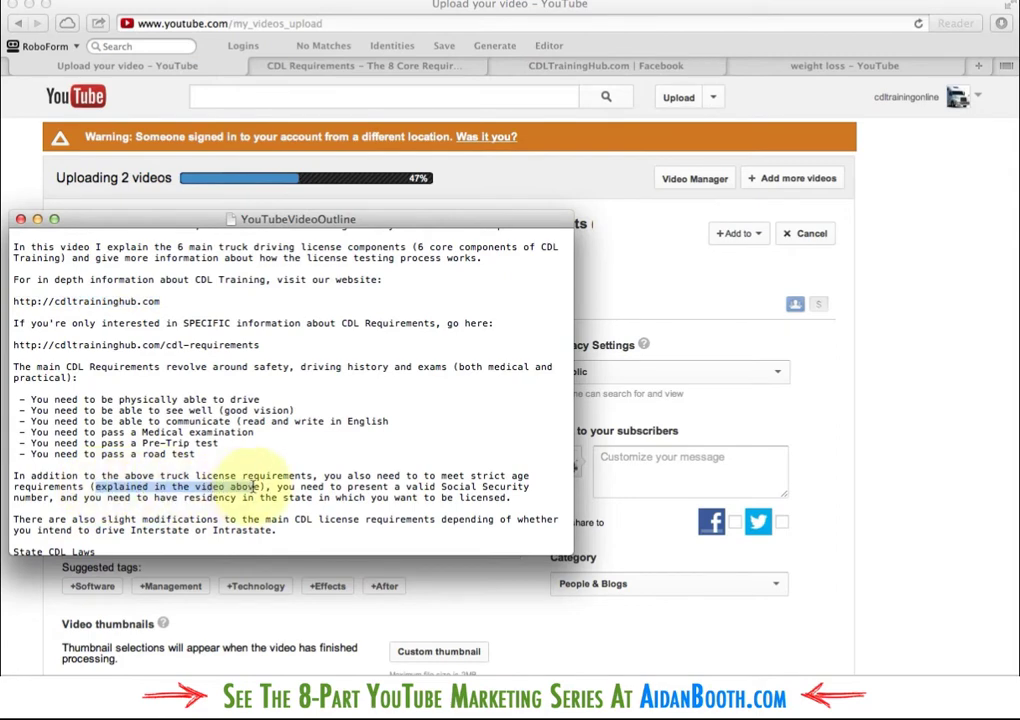
{"action": "scroll", "coordinate": [301, 402], "scroll_direction": "down", "scroll_amount": 3}
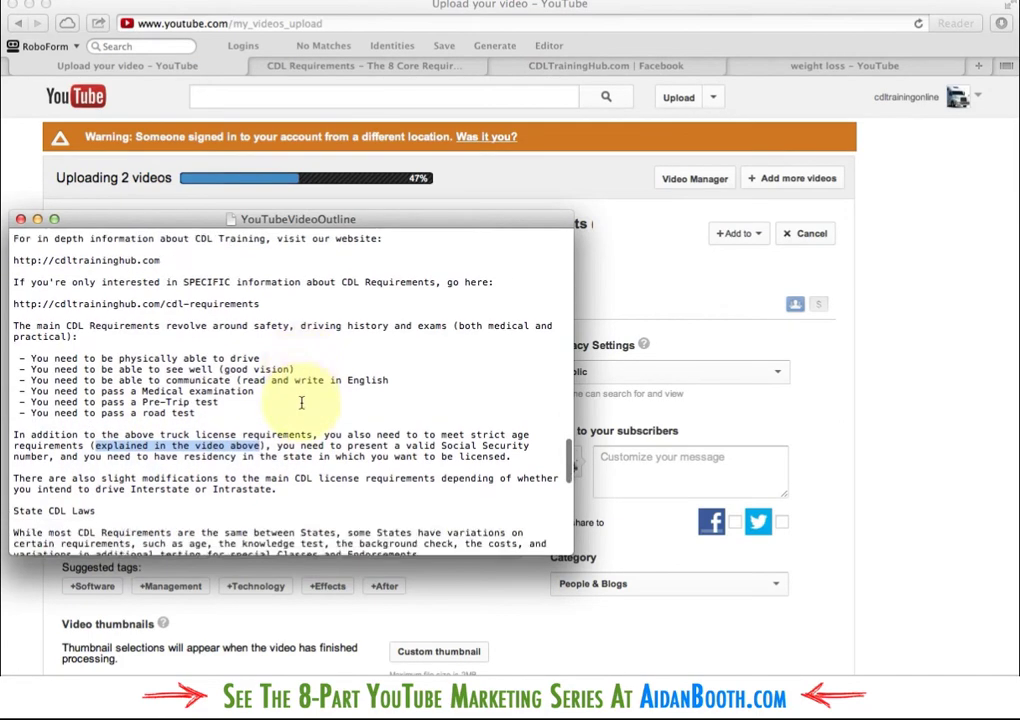
{"action": "scroll", "coordinate": [301, 402], "scroll_direction": "down", "scroll_amount": 8}
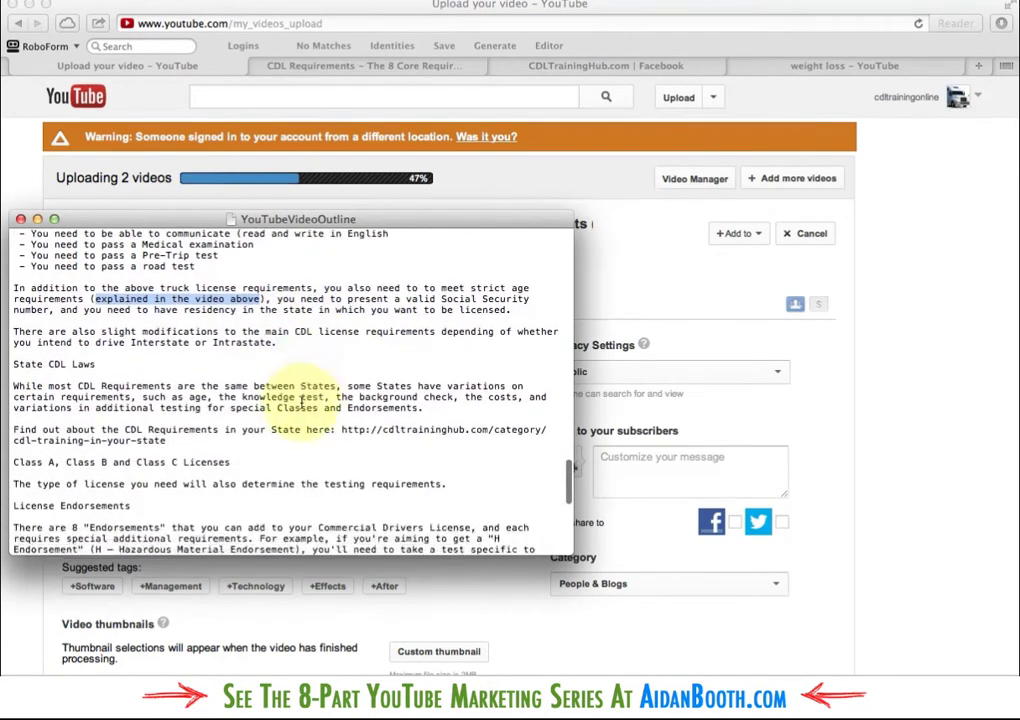
{"action": "scroll", "coordinate": [277, 419], "scroll_direction": "down", "scroll_amount": 8}
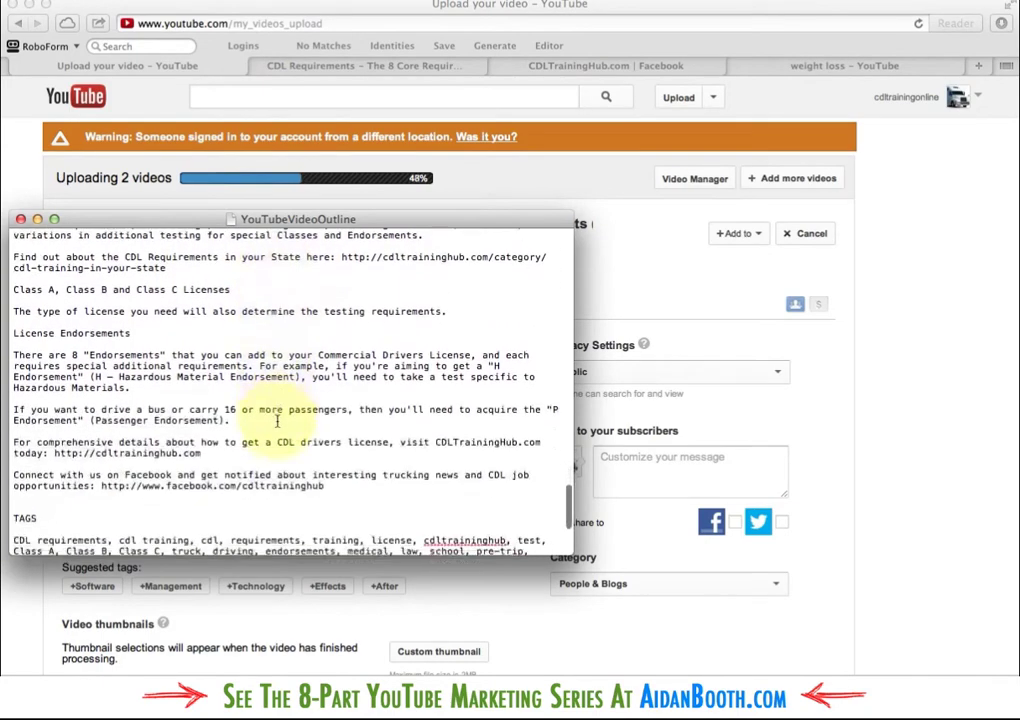
{"action": "scroll", "coordinate": [277, 421], "scroll_direction": "up", "scroll_amount": 4}
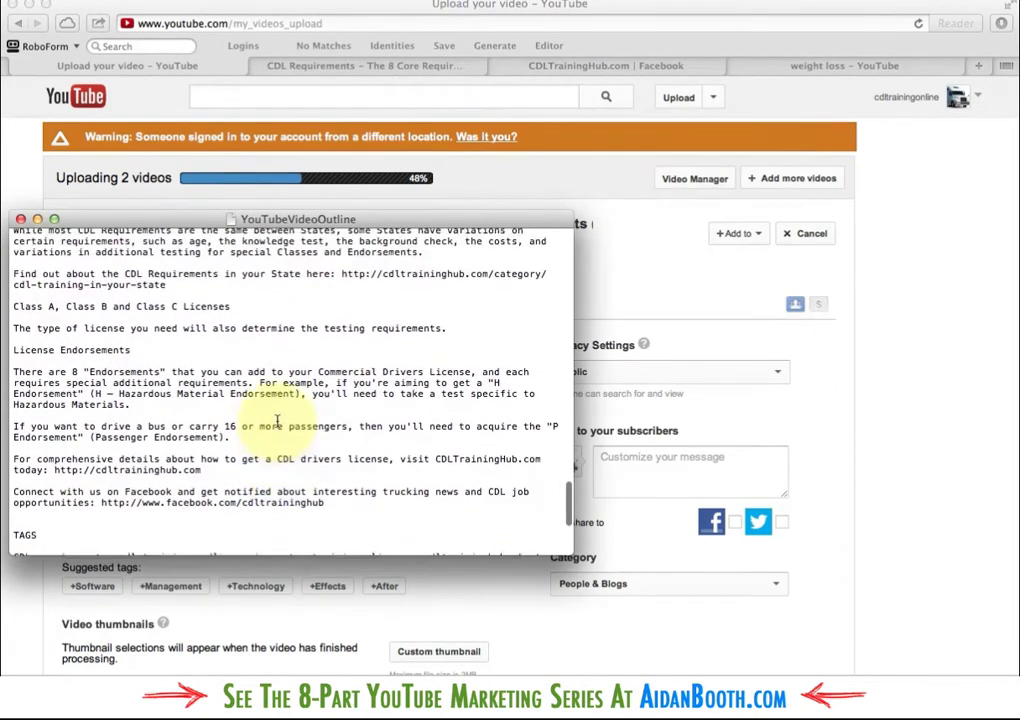
{"action": "scroll", "coordinate": [277, 421], "scroll_direction": "up", "scroll_amount": 1}
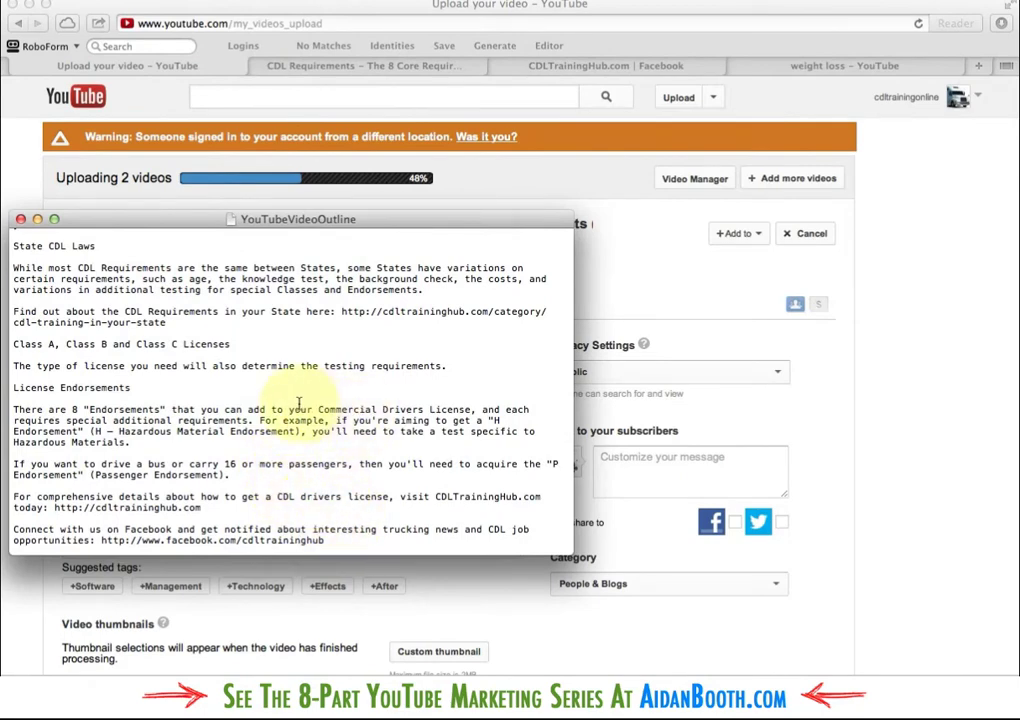
{"action": "left_click_drag", "start_coordinate": [255, 325], "coordinate": [341, 314]}
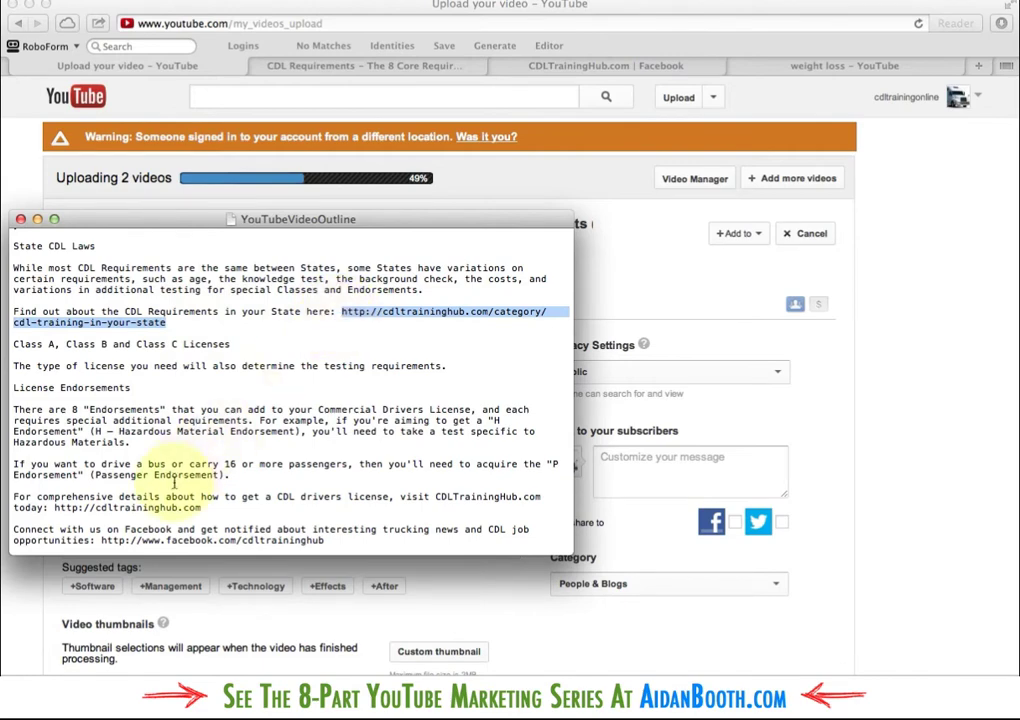
{"action": "left_click_drag", "start_coordinate": [203, 508], "coordinate": [57, 508]}
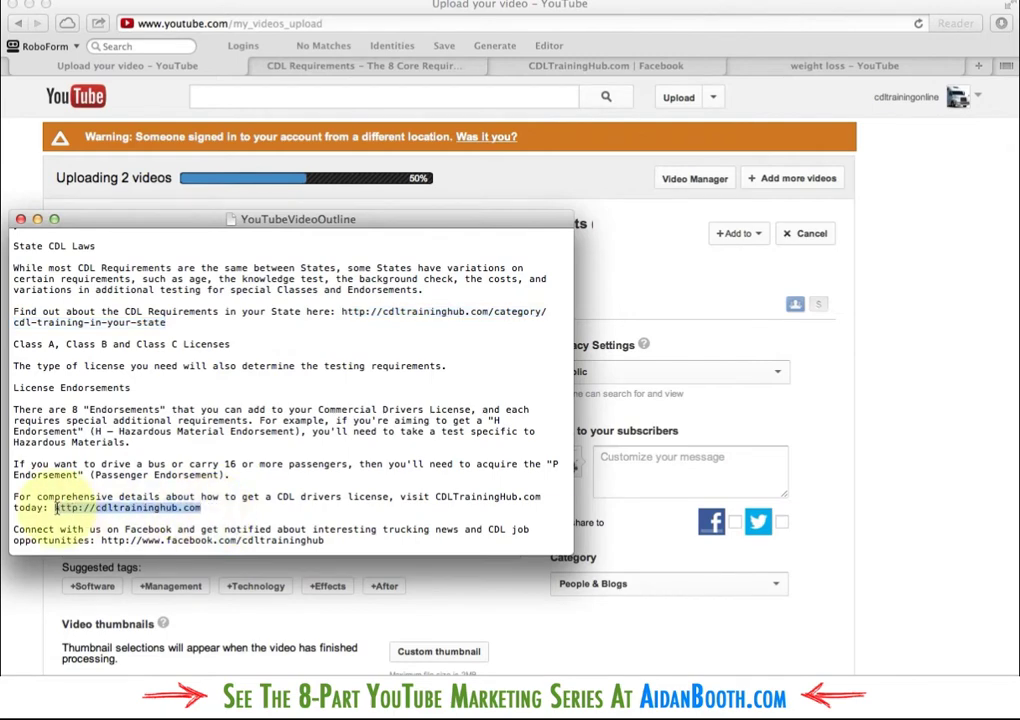
{"action": "left_click_drag", "start_coordinate": [325, 540], "coordinate": [102, 541]}
{"action": "scroll", "coordinate": [138, 470], "scroll_direction": "up", "scroll_amount": 8}
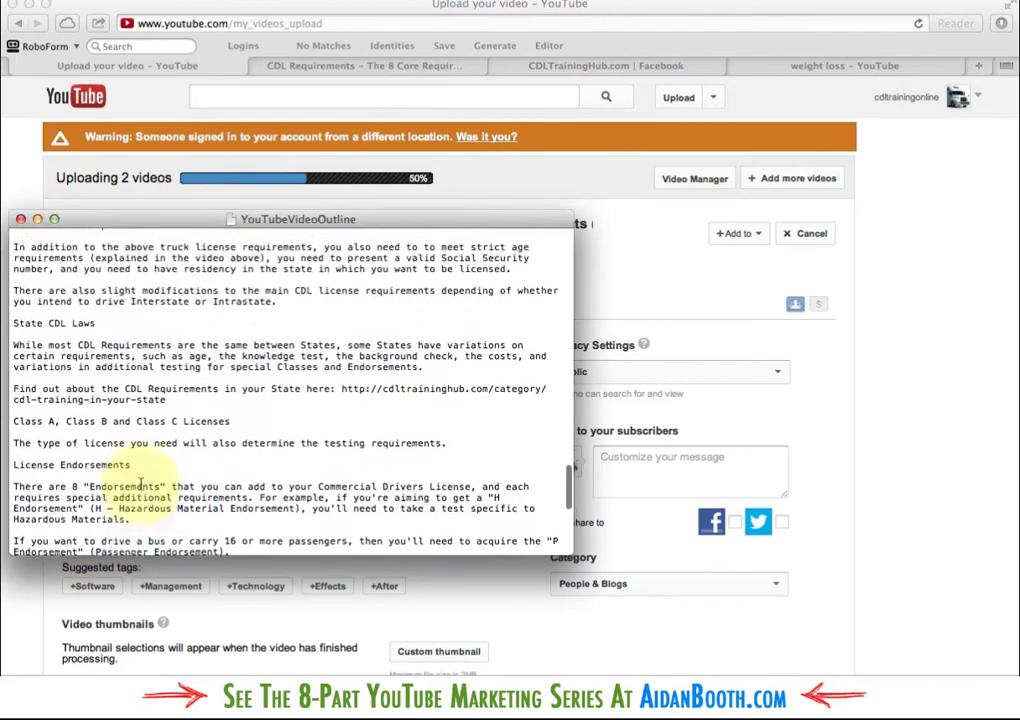
{"action": "scroll", "coordinate": [140, 484], "scroll_direction": "up", "scroll_amount": 5}
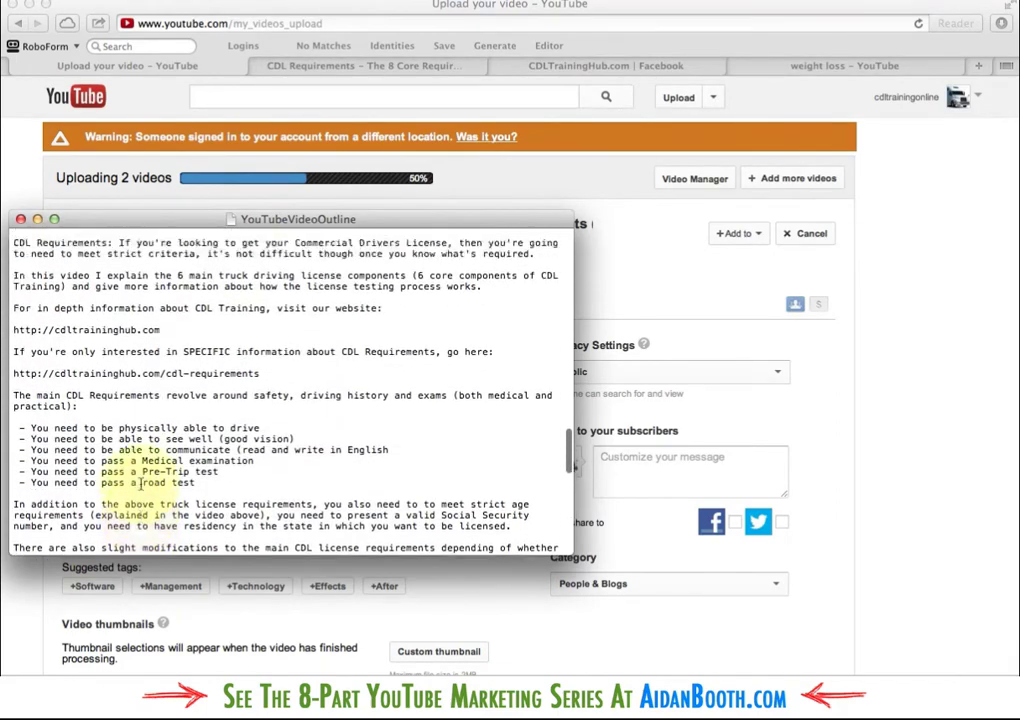
{"action": "left_click_drag", "start_coordinate": [161, 389], "coordinate": [11, 389]}
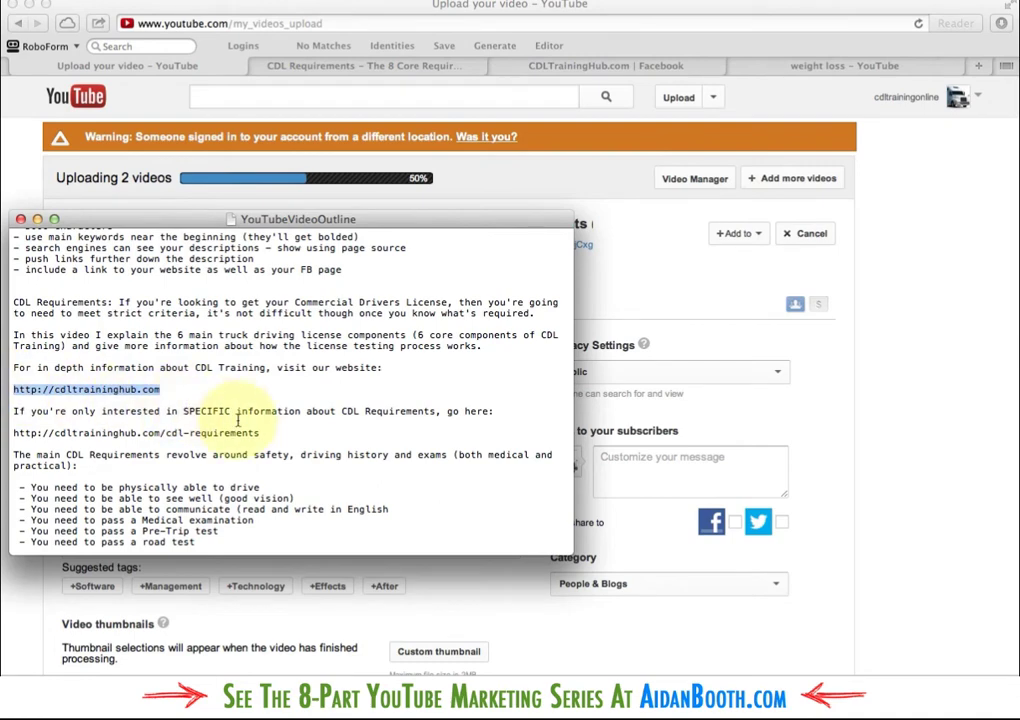
{"action": "left_click_drag", "start_coordinate": [268, 433], "coordinate": [25, 431]}
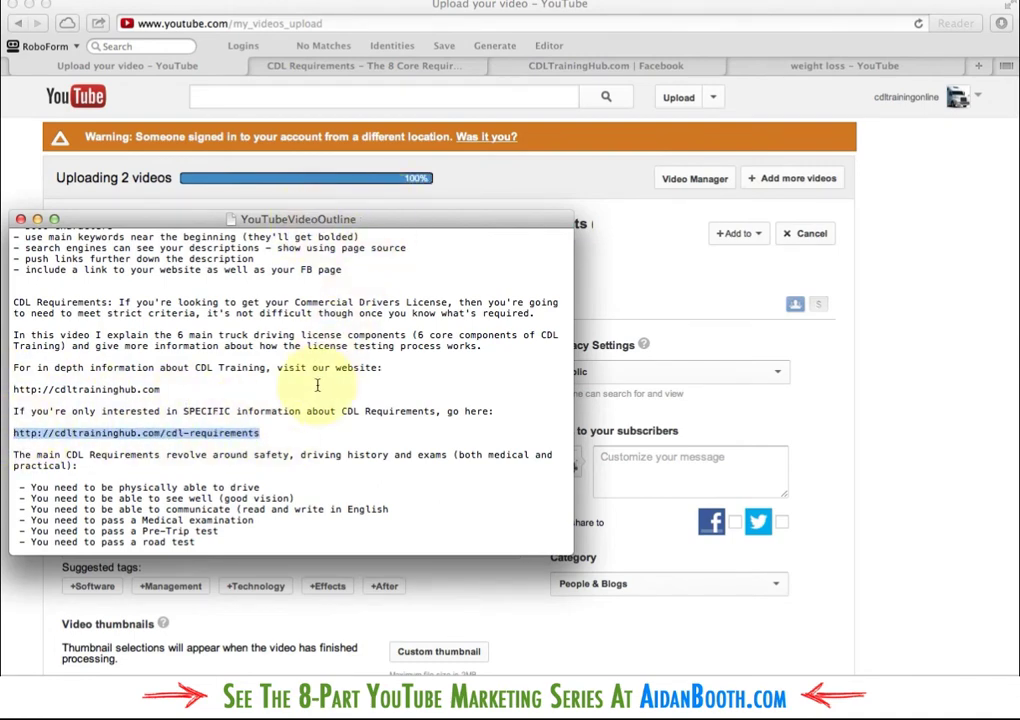
Copy the whole tag list under TAGS in the outline, from "CDL requirements" to "wheeler", into the uploaded video's Tags field.
{"action": "scroll", "coordinate": [317, 385], "scroll_direction": "down", "scroll_amount": 5}
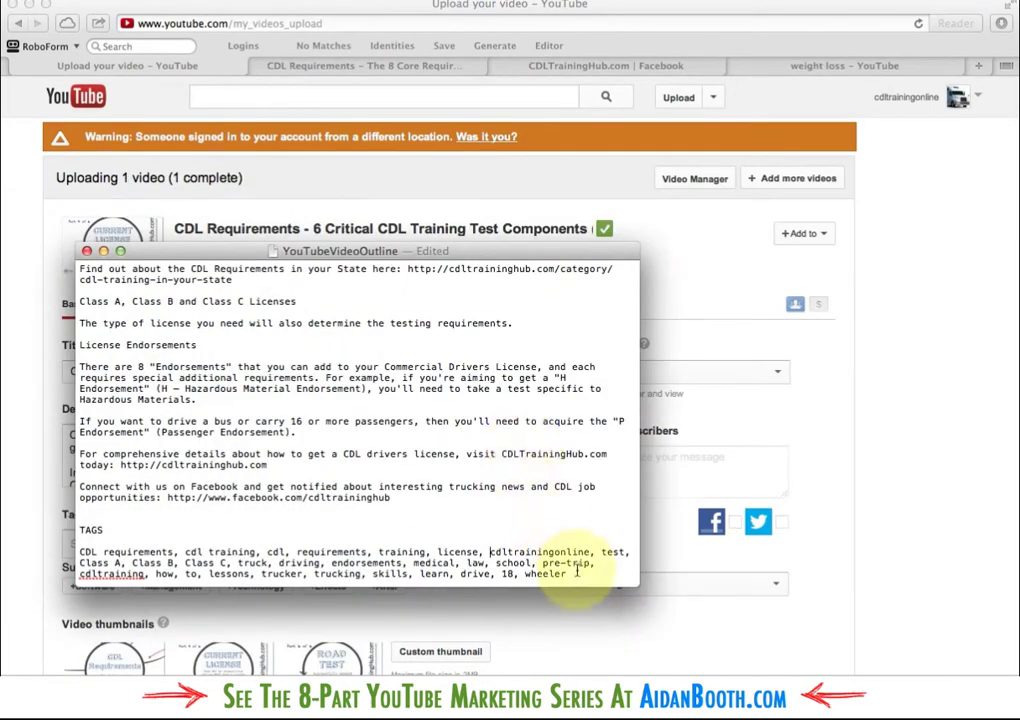
{"action": "left_click_drag", "start_coordinate": [575, 574], "coordinate": [79, 552]}
{"action": "key", "text": "super+c"}
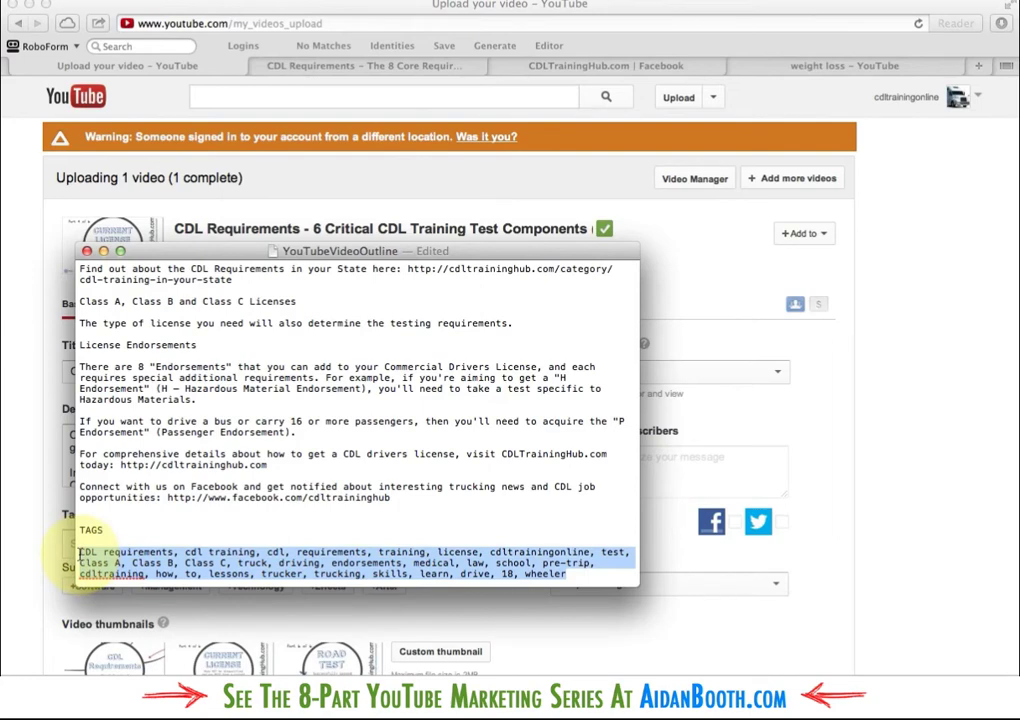
{"action": "left_click", "coordinate": [18, 522]}
{"action": "scroll", "coordinate": [18, 525], "scroll_direction": "down", "scroll_amount": 1}
{"action": "scroll", "coordinate": [18, 525], "scroll_direction": "down", "scroll_amount": 1}
{"action": "left_click", "coordinate": [117, 516]}
{"action": "key", "text": "super+v"}
{"action": "scroll", "coordinate": [117, 521], "scroll_direction": "down", "scroll_amount": 1}
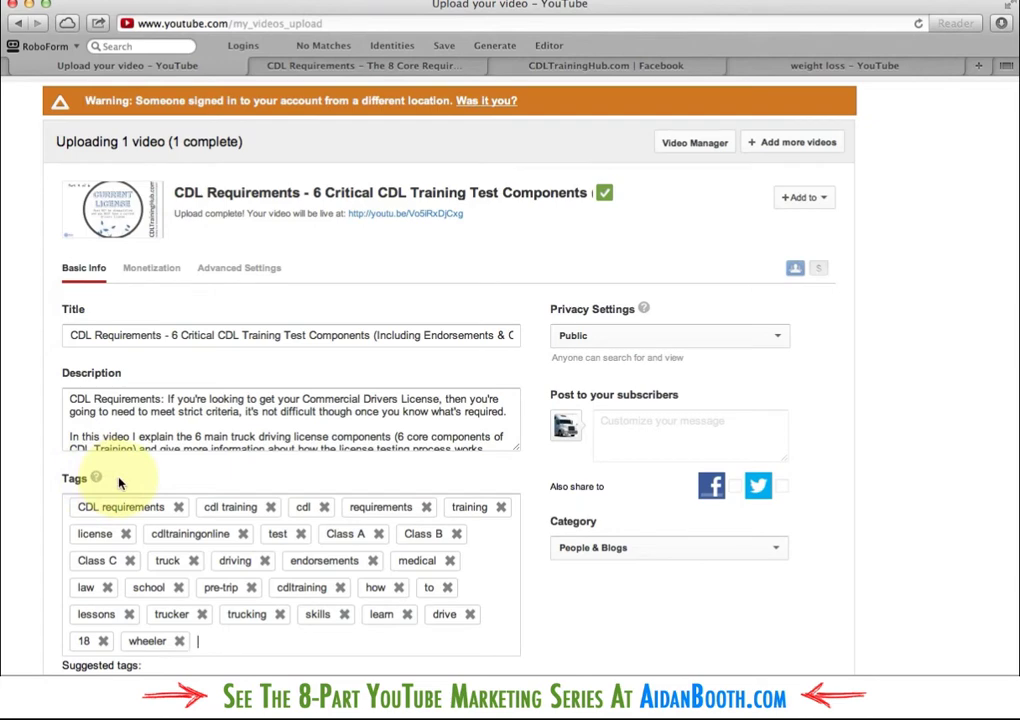
In the weight loss results tab, replace the YouTube search text with "cdl " to show its keyword suggestions.
{"action": "left_click", "coordinate": [866, 68]}
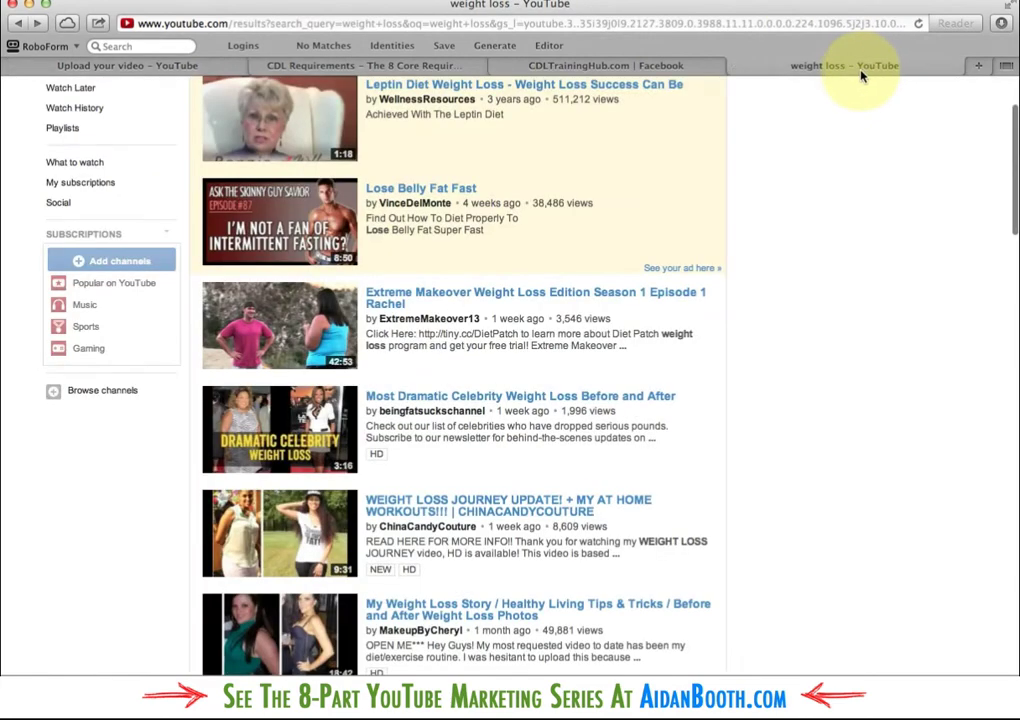
{"action": "scroll", "coordinate": [455, 387], "scroll_direction": "up", "scroll_amount": 3}
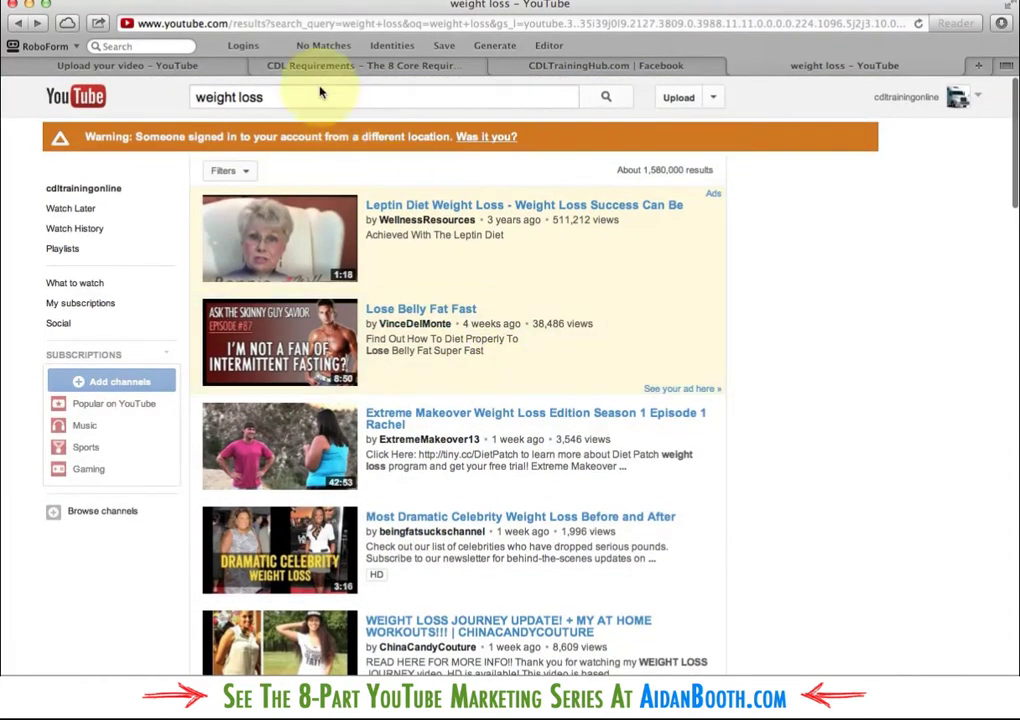
{"action": "left_click", "coordinate": [326, 96]}
{"action": "key", "text": "super+a"}
{"action": "type", "text": "c"}
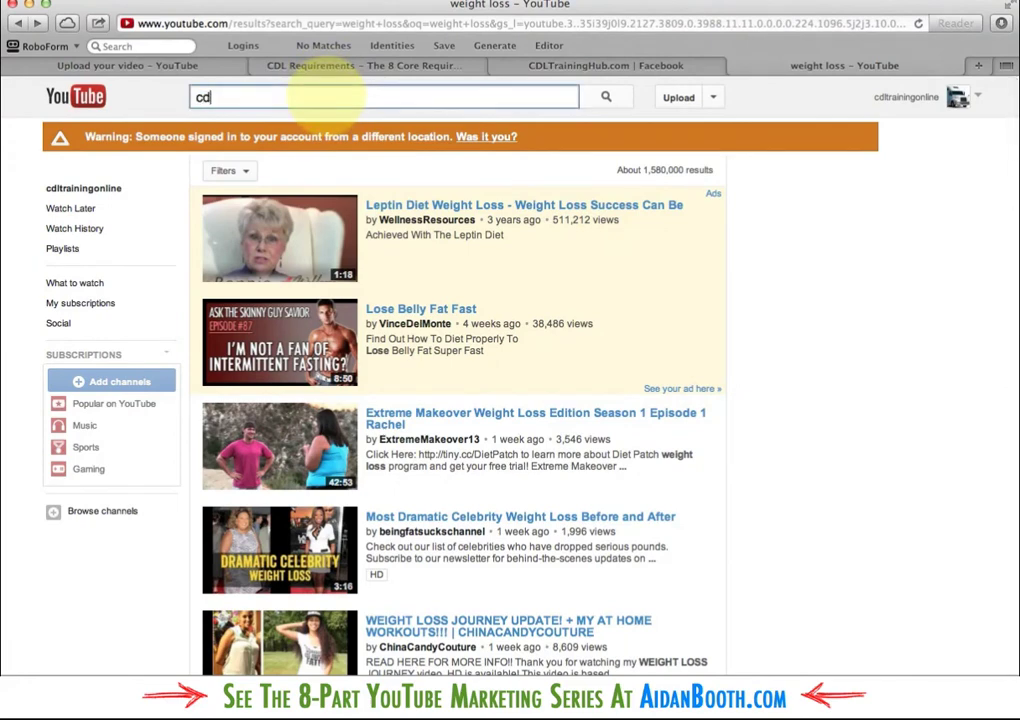
{"action": "type", "text": "dl tra"}
{"action": "key", "text": "BackSpace"}
{"action": "key", "text": "BackSpace"}
{"action": "key", "text": "BackSpace"}
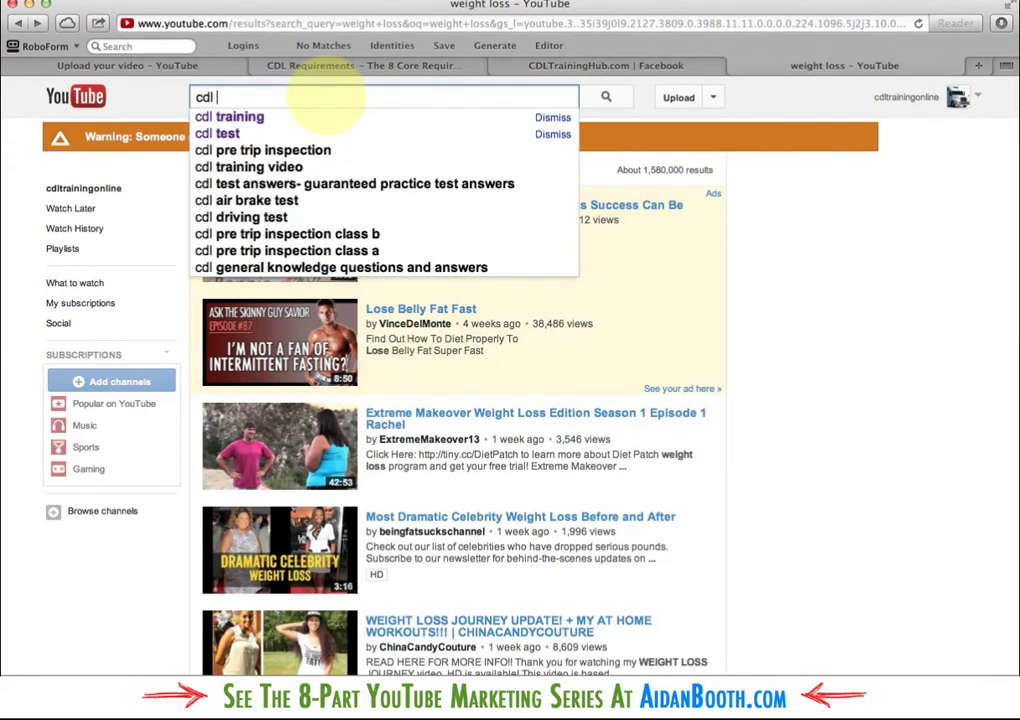
Complete the YouTube search text as "cdl requirements" and run the search.
{"action": "type", "text": "req"}
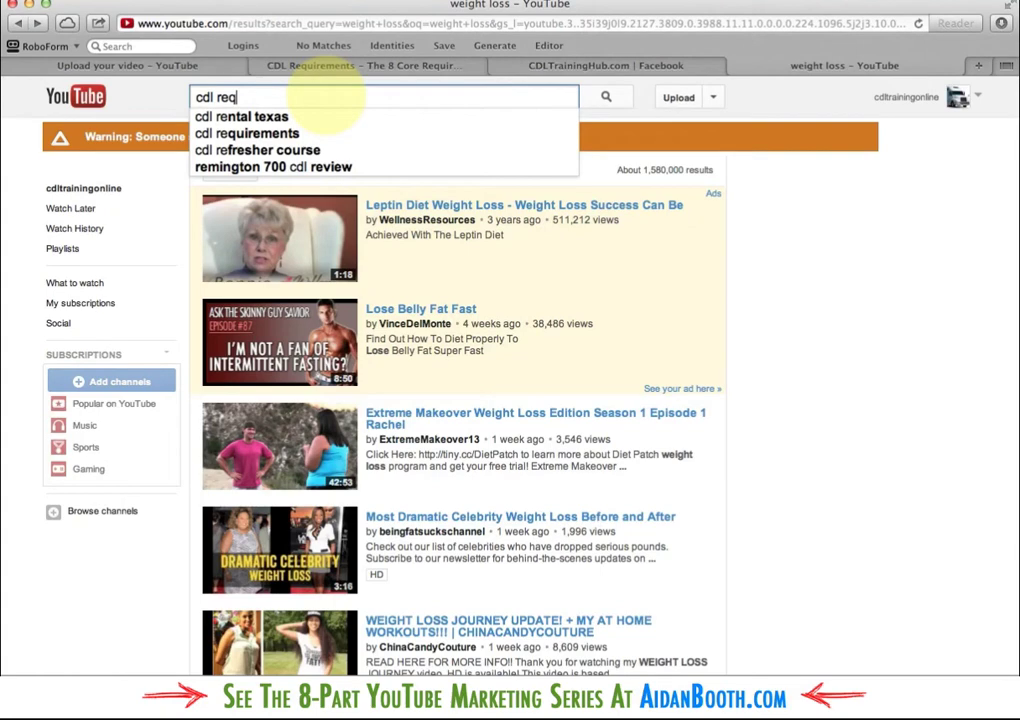
{"action": "type", "text": "uirements"}
{"action": "key", "text": "Return"}
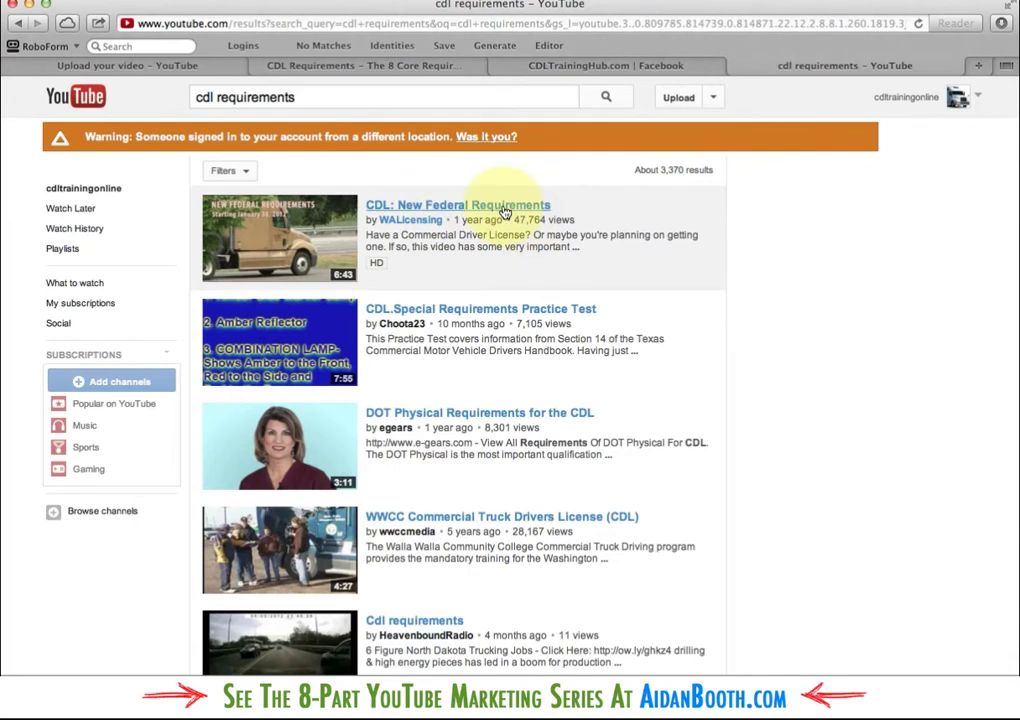
Open the "CDL: New Federal Requirements" result in a new tab, pause the video and look over its page.
{"action": "left_click", "coordinate": [463, 206], "text": "super"}
{"action": "left_click", "coordinate": [870, 65]}
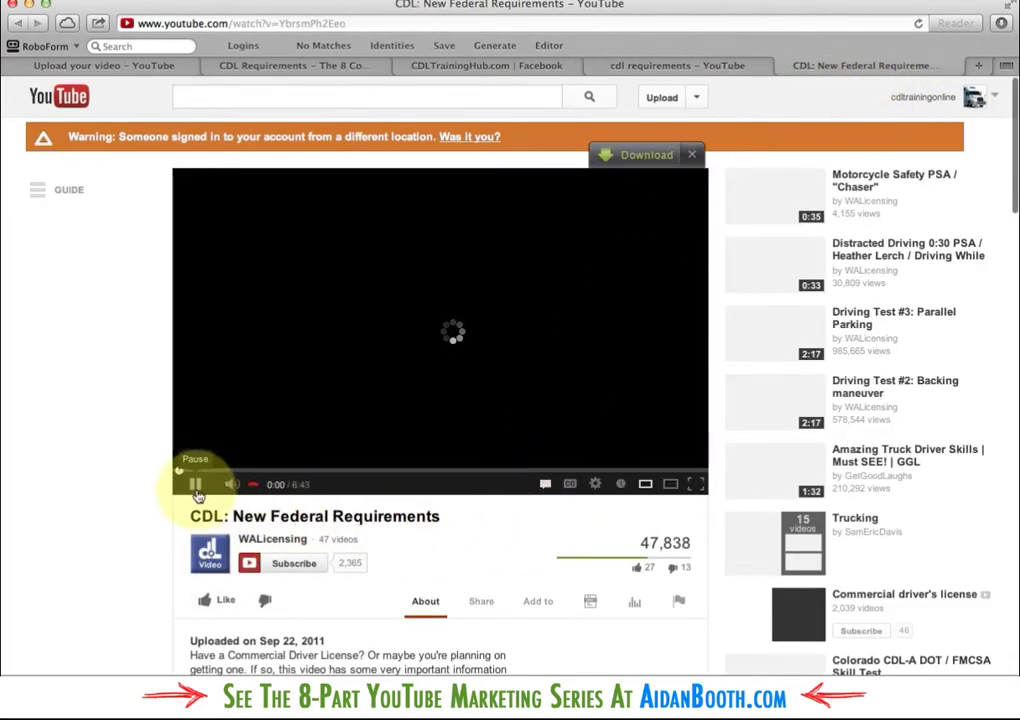
{"action": "left_click", "coordinate": [196, 486]}
{"action": "scroll", "coordinate": [159, 553], "scroll_direction": "down", "scroll_amount": 5}
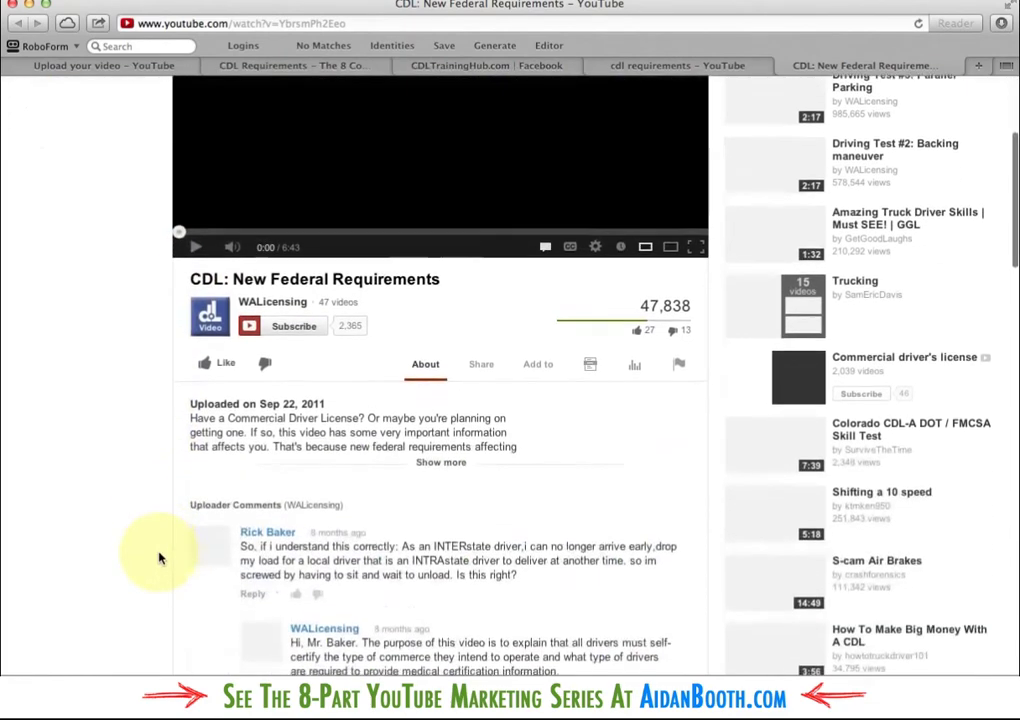
{"action": "scroll", "coordinate": [353, 478], "scroll_direction": "up", "scroll_amount": 5}
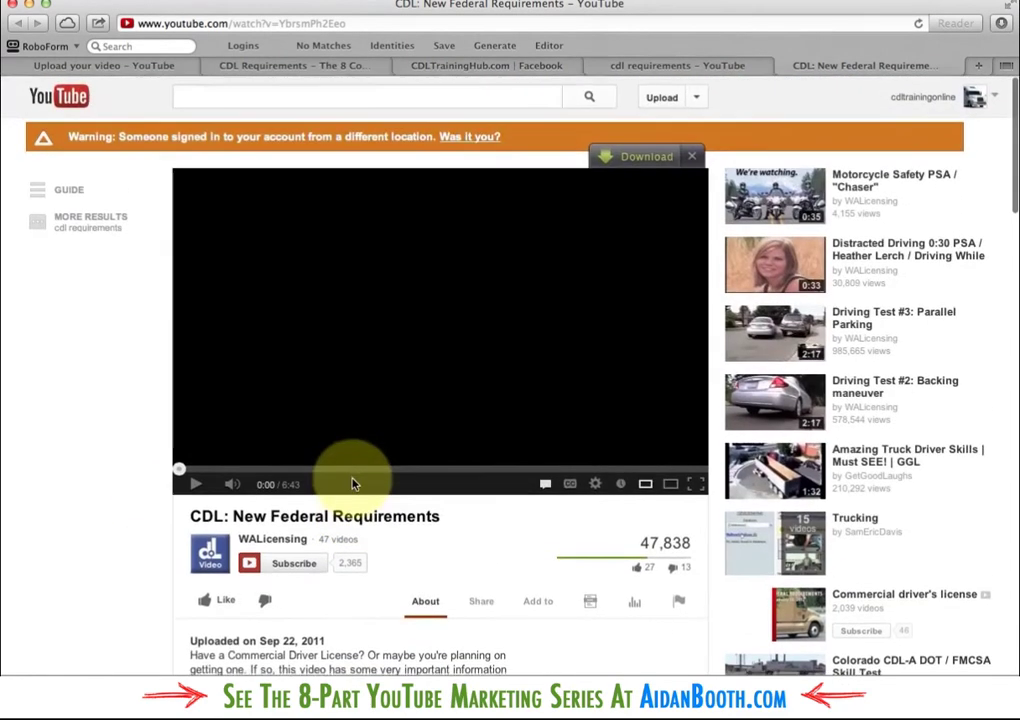
Show the competing video page's source, highlight the contents of its keywords meta tag, and close the source view.
{"action": "right_click", "coordinate": [70, 362]}
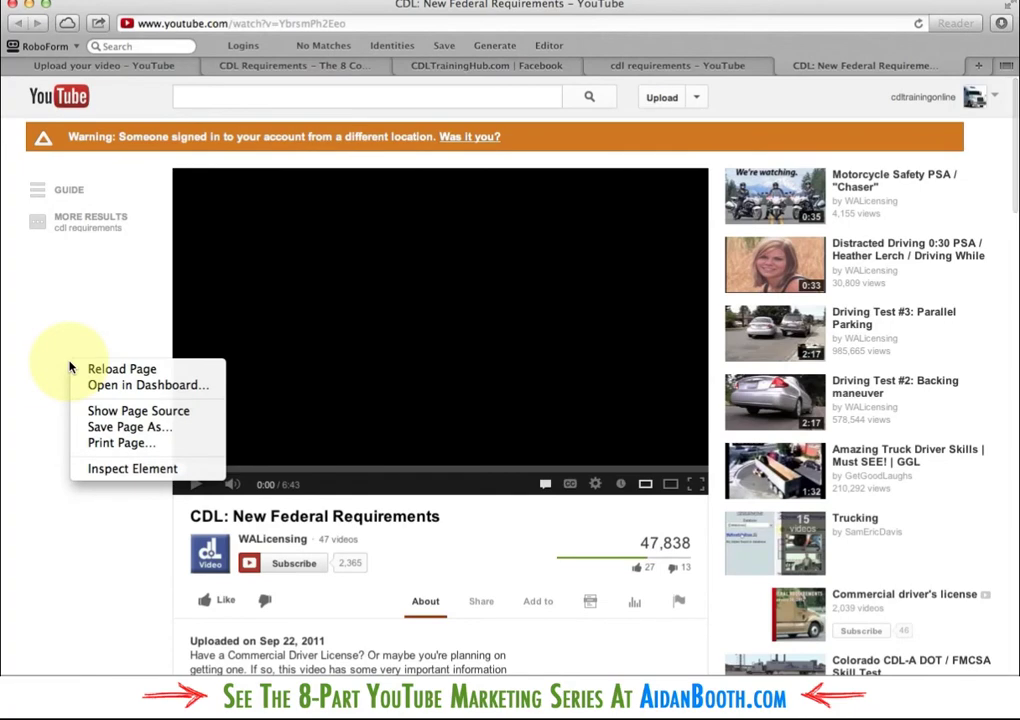
{"action": "left_click", "coordinate": [150, 411]}
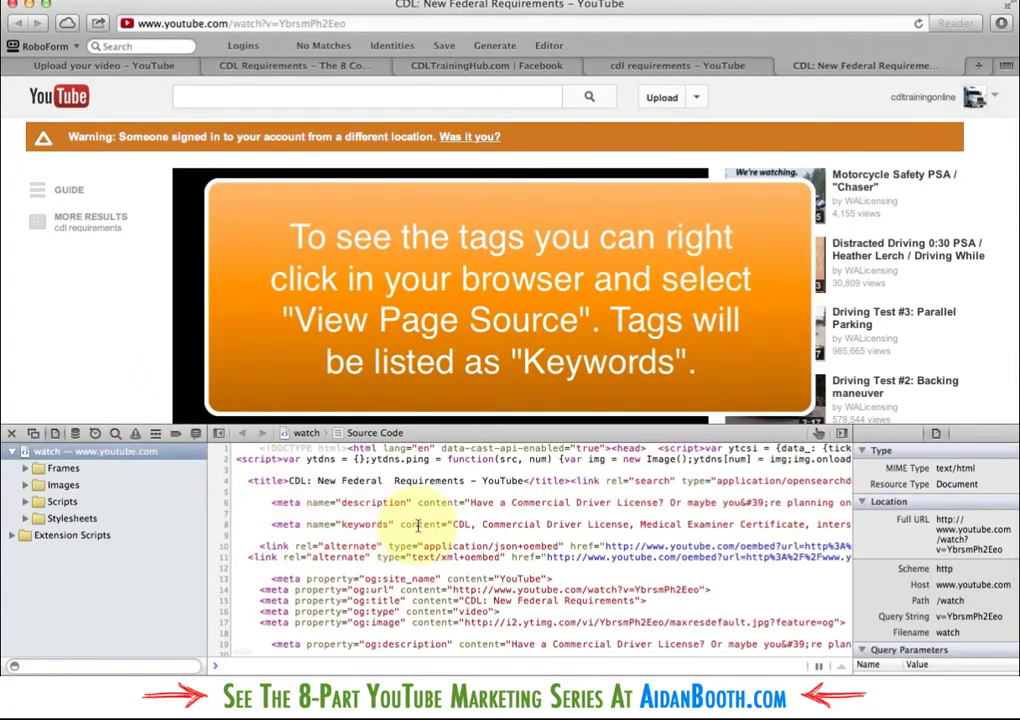
{"action": "left_click_drag", "start_coordinate": [452, 523], "coordinate": [704, 526]}
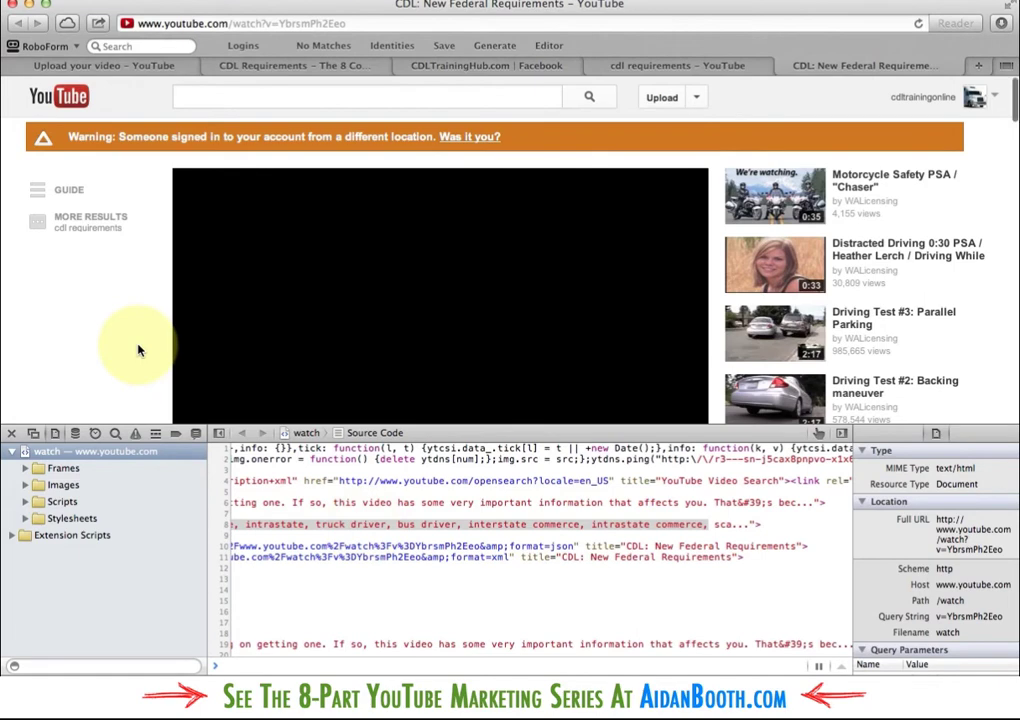
{"action": "scroll", "coordinate": [140, 350], "scroll_direction": "down", "scroll_amount": 5}
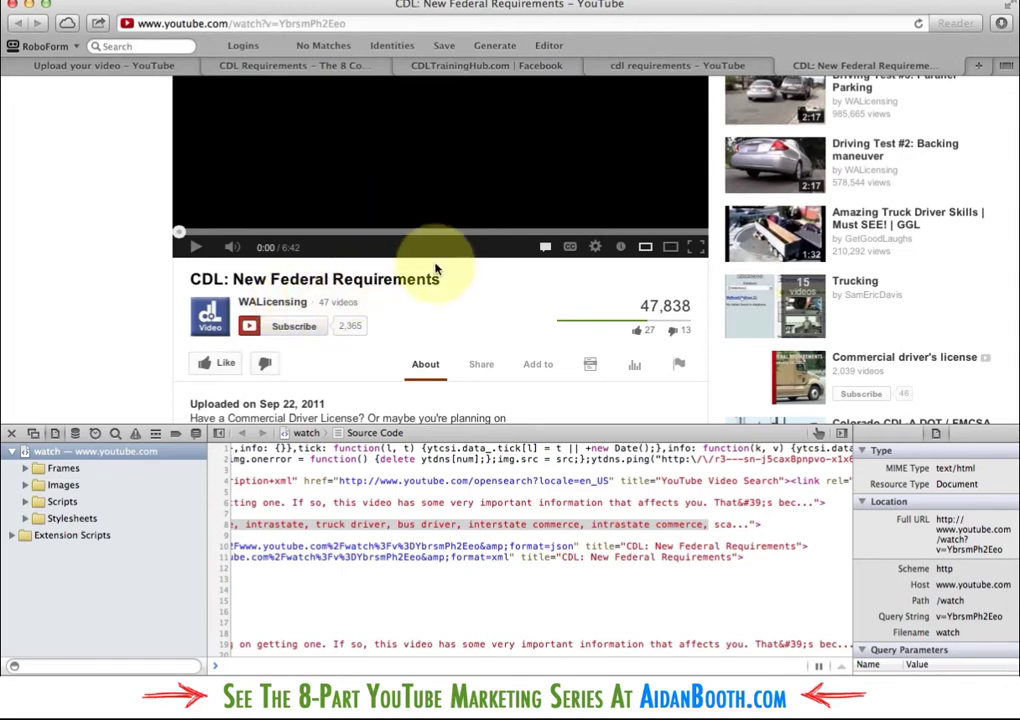
{"action": "left_click", "coordinate": [11, 433]}
{"action": "scroll", "coordinate": [125, 463], "scroll_direction": "up", "scroll_amount": 5}
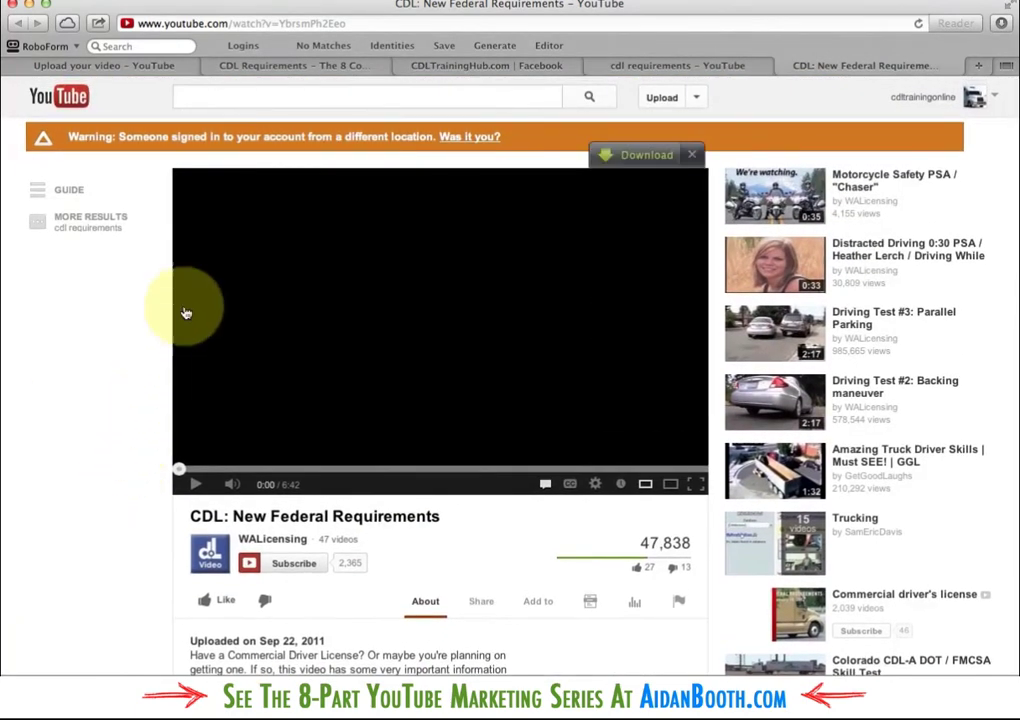
Return to the upload page and add "trucking" to the end of the video's tags.
{"action": "left_click", "coordinate": [110, 65]}
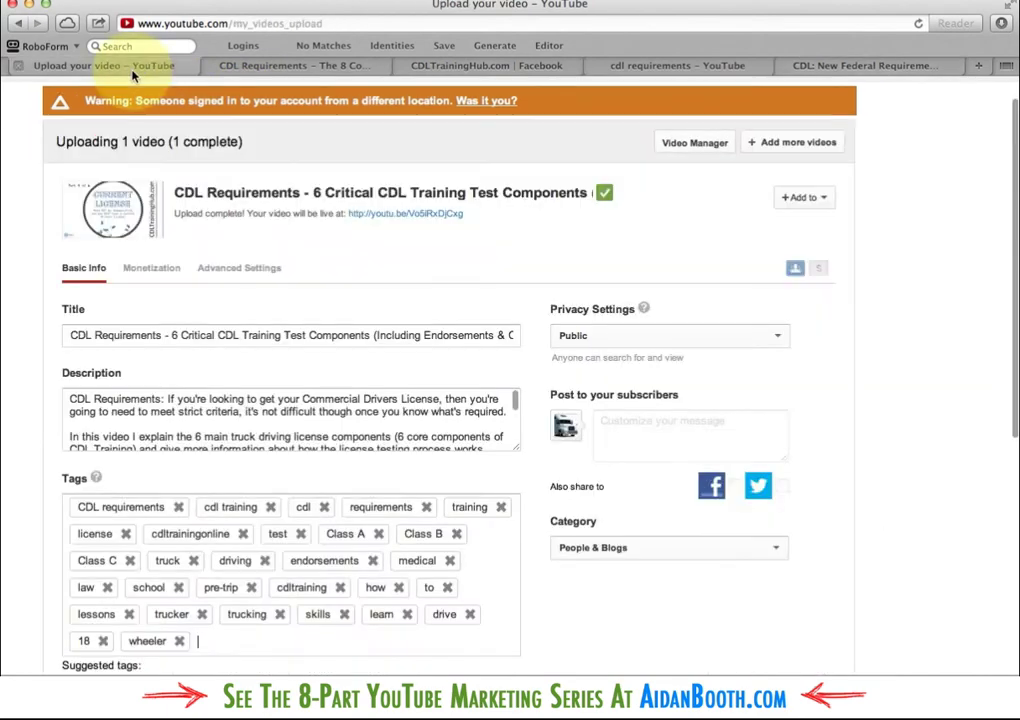
{"action": "scroll", "coordinate": [544, 594], "scroll_direction": "down", "scroll_amount": 3}
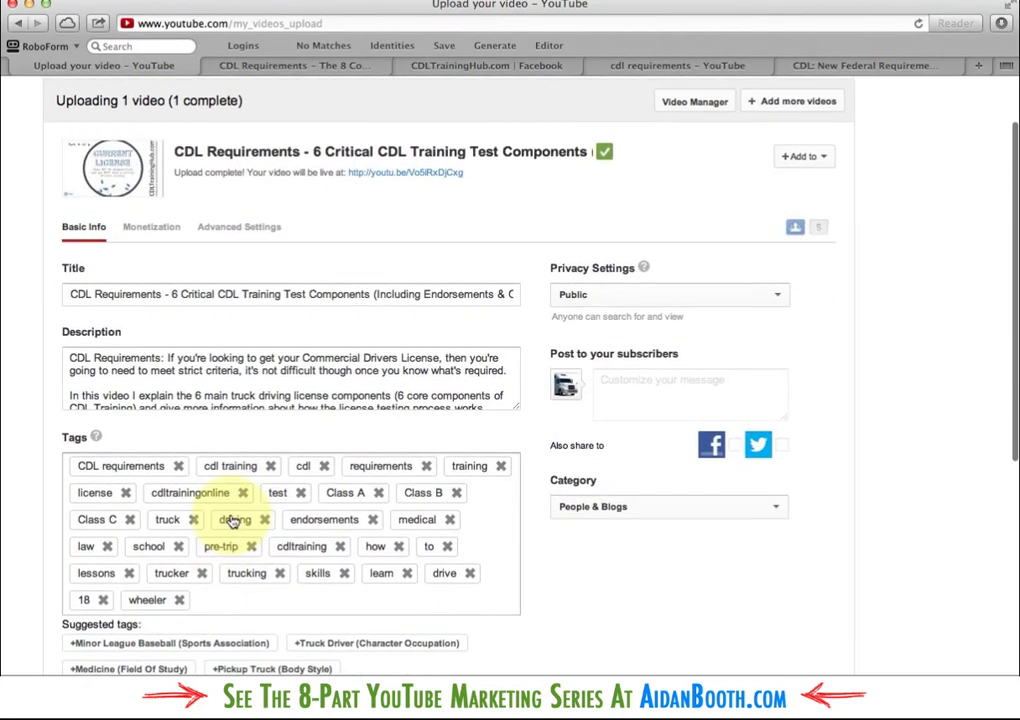
{"action": "type", "text": "tr"}
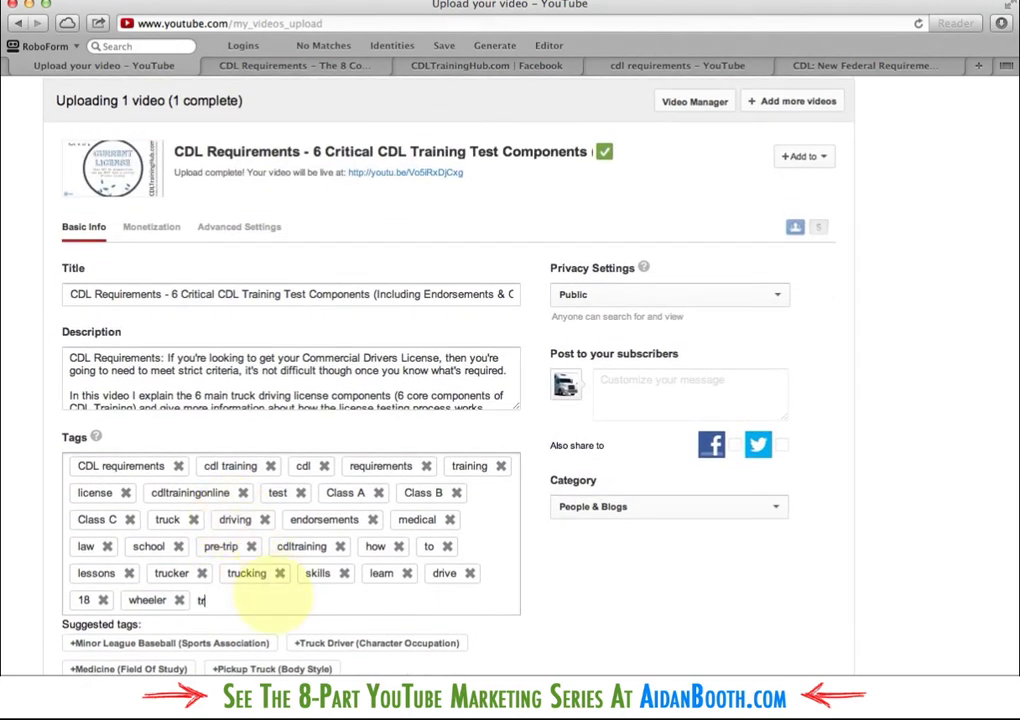
{"action": "type", "text": "ucking"}
{"action": "key", "text": "Return"}
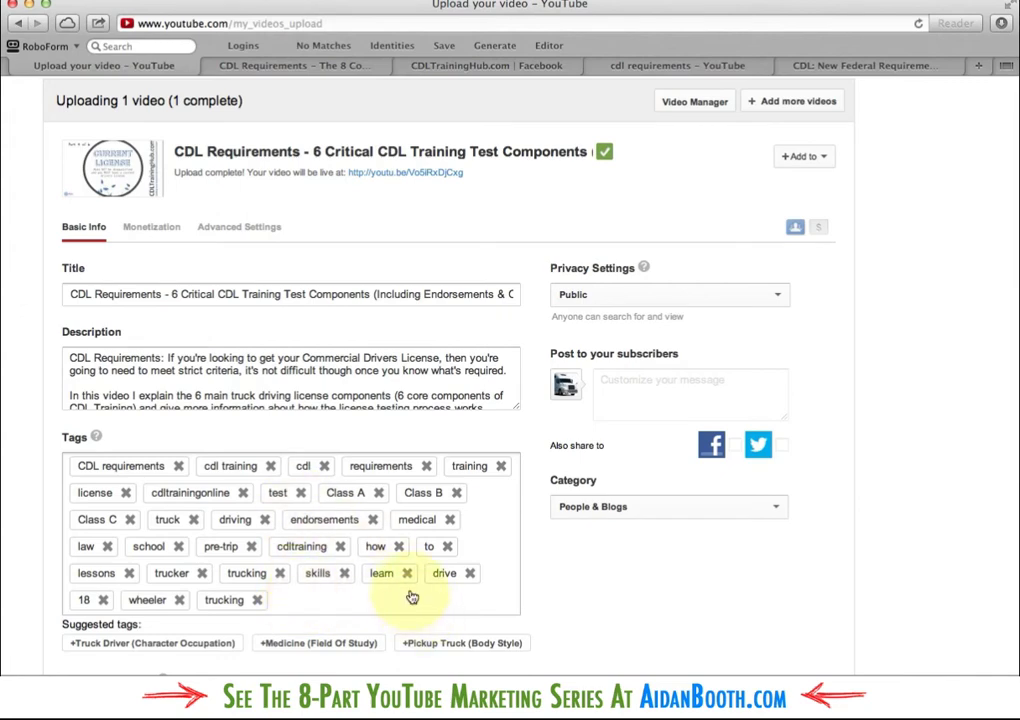
Check the suggested video thumbnails, preview the prepared VideoThumbnail.jpg image, and return to the upload page.
{"action": "scroll", "coordinate": [545, 595], "scroll_direction": "down", "scroll_amount": 3}
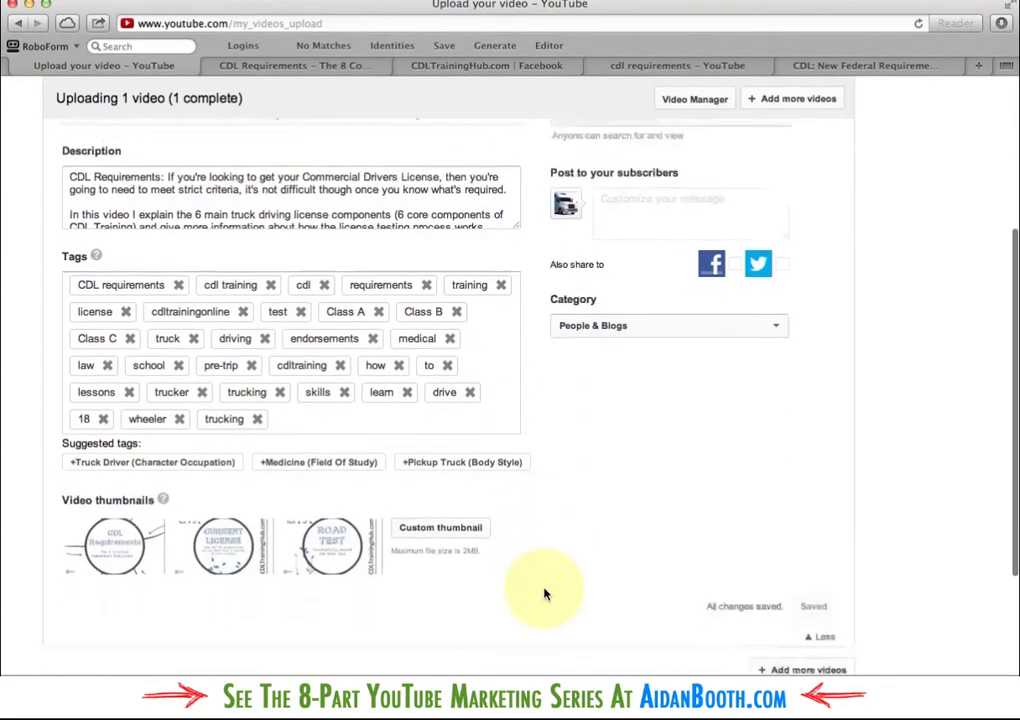
{"action": "scroll", "coordinate": [545, 595], "scroll_direction": "down", "scroll_amount": 3}
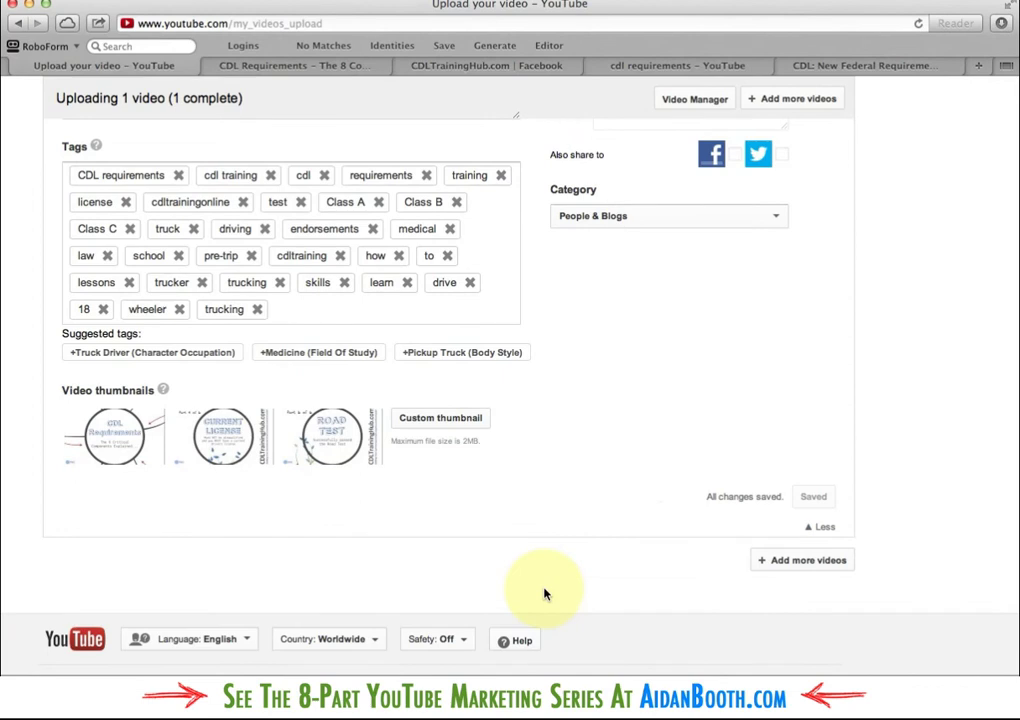
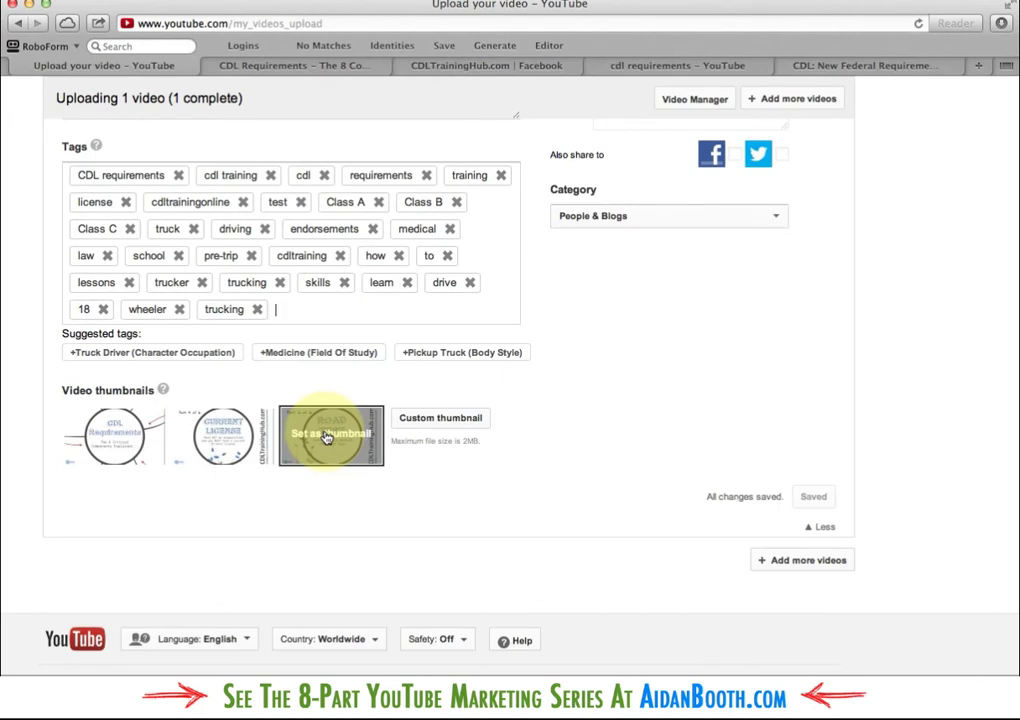
{"action": "mouse_move", "coordinate": [697, 665]}
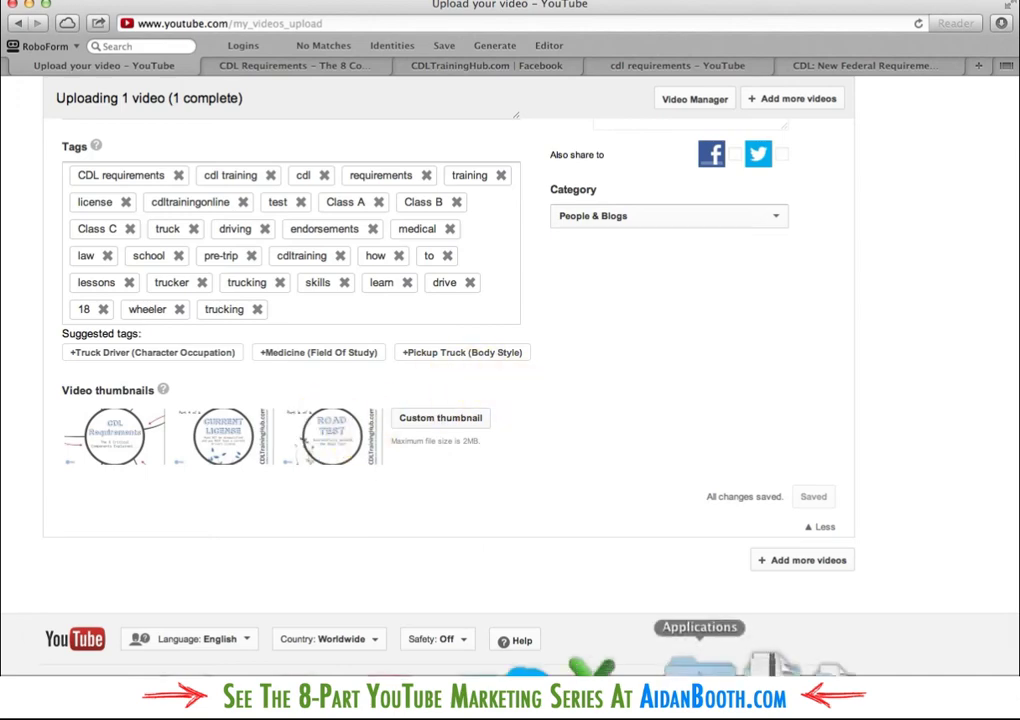
{"action": "left_click", "coordinate": [828, 668]}
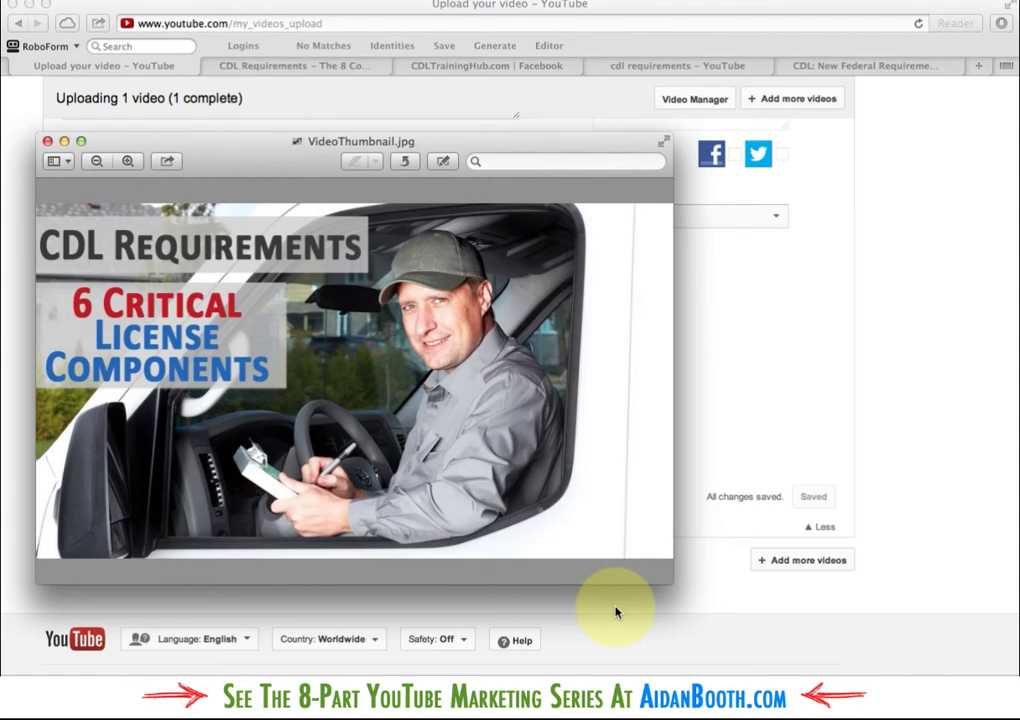
{"action": "left_click_drag", "start_coordinate": [512, 146], "coordinate": [450, 145]}
{"action": "left_click", "coordinate": [644, 633]}
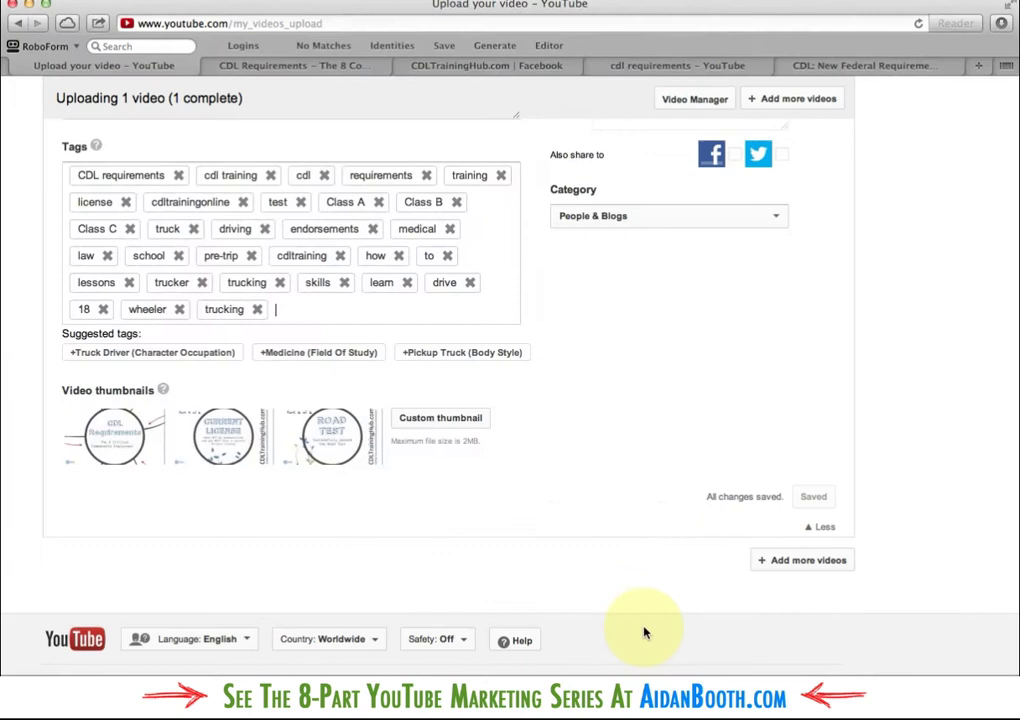
Upload VideoThumbnail.jpg from the YouTube-CDL folder as the video's custom thumbnail.
{"action": "left_click", "coordinate": [447, 422]}
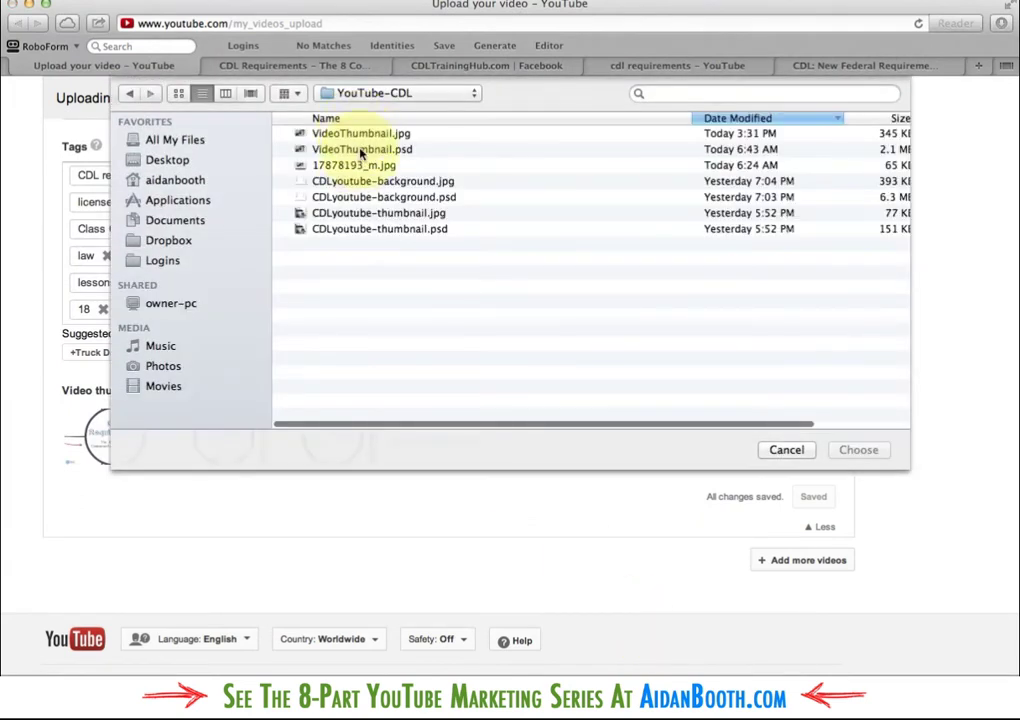
{"action": "left_click", "coordinate": [368, 134]}
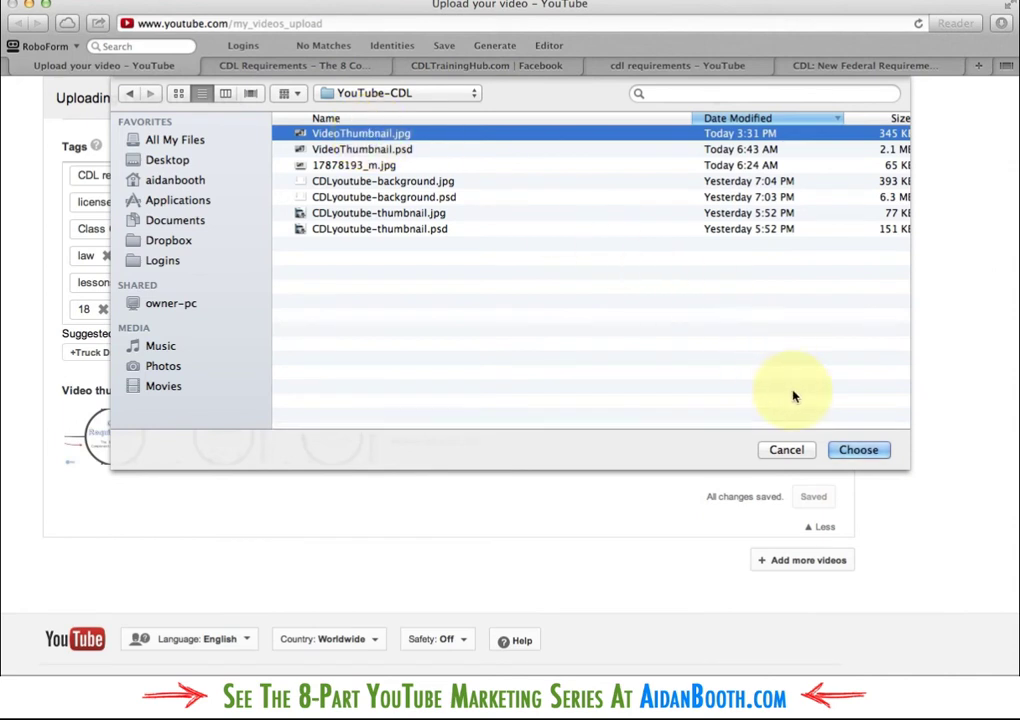
{"action": "left_click", "coordinate": [862, 451]}
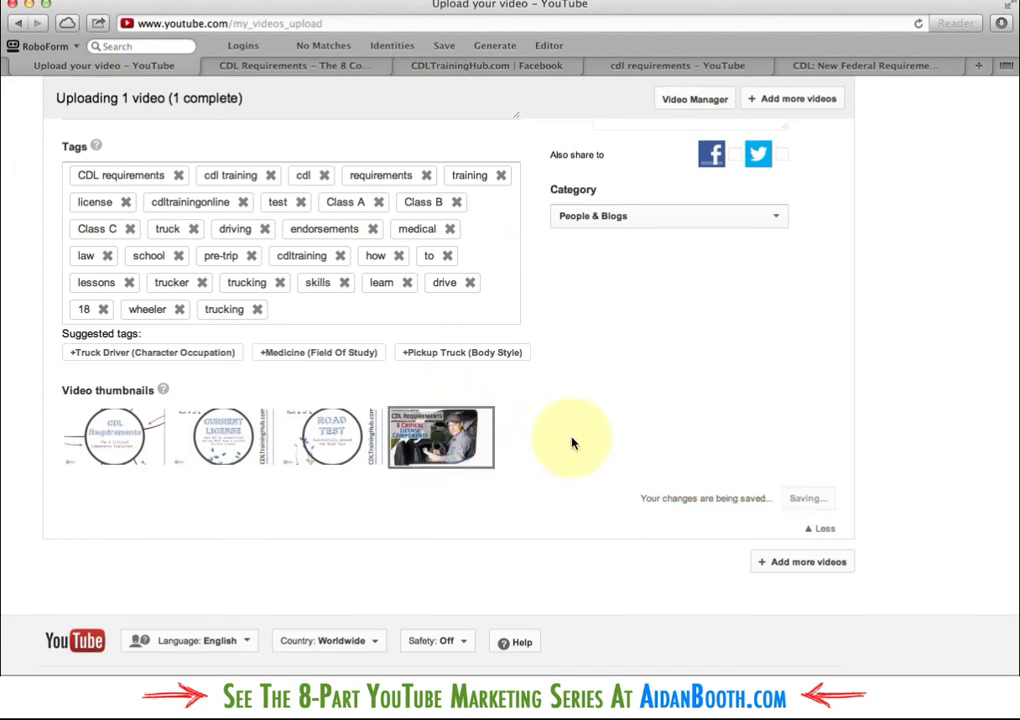
Change the video's category to Autos & Vehicles.
{"action": "scroll", "coordinate": [633, 394], "scroll_direction": "up", "scroll_amount": 5}
{"action": "scroll", "coordinate": [637, 393], "scroll_direction": "down", "scroll_amount": 3}
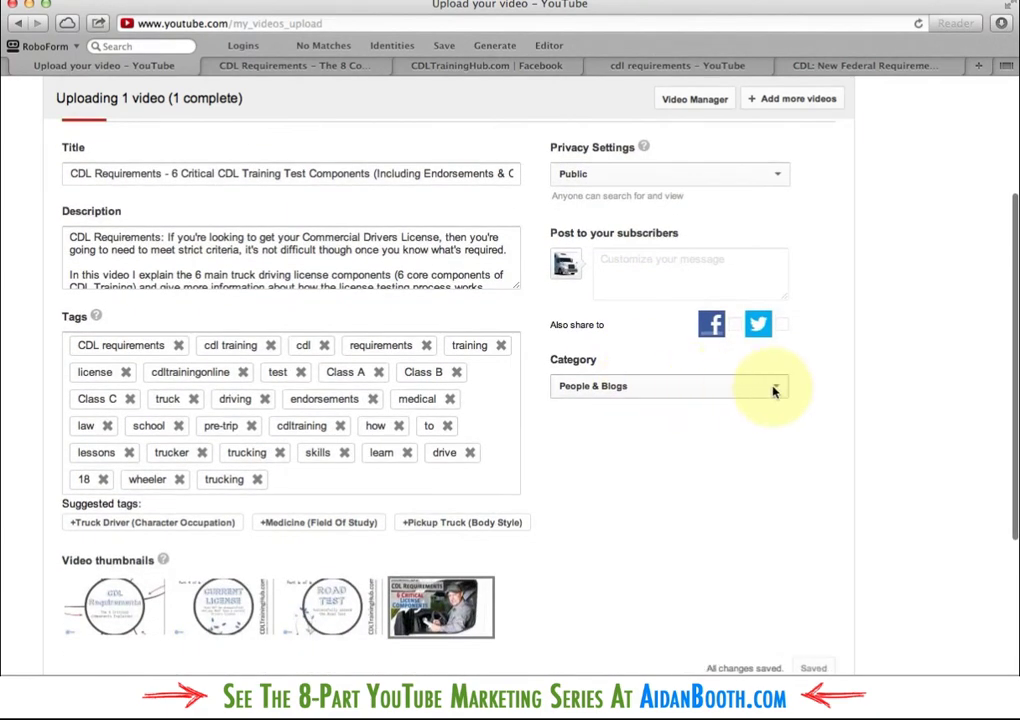
{"action": "left_click", "coordinate": [773, 391]}
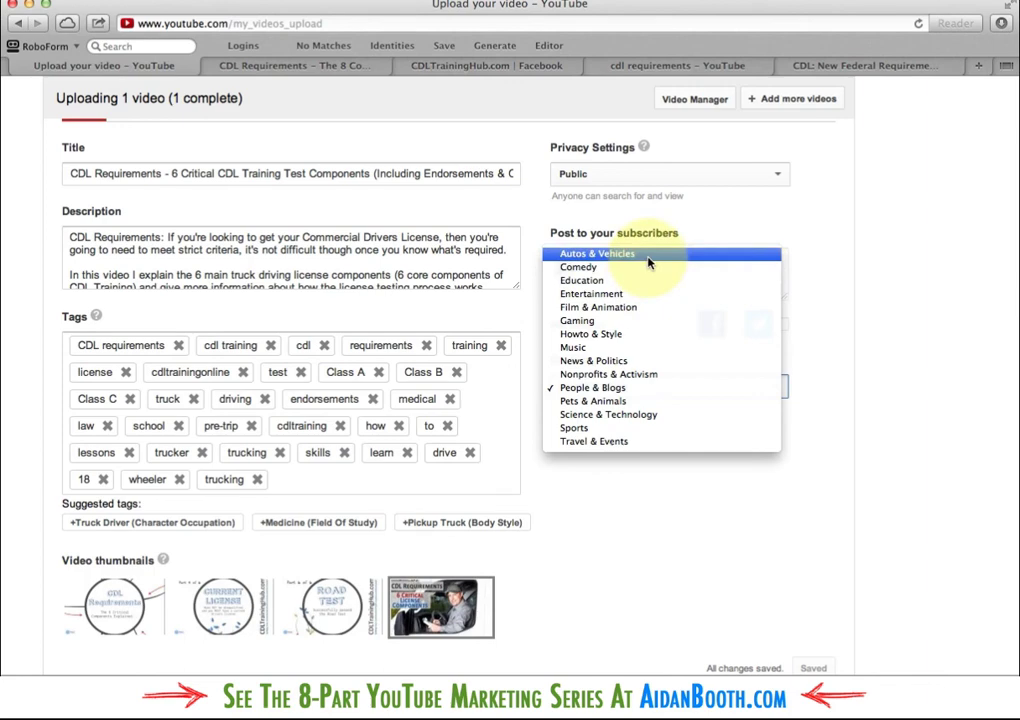
{"action": "left_click", "coordinate": [648, 262]}
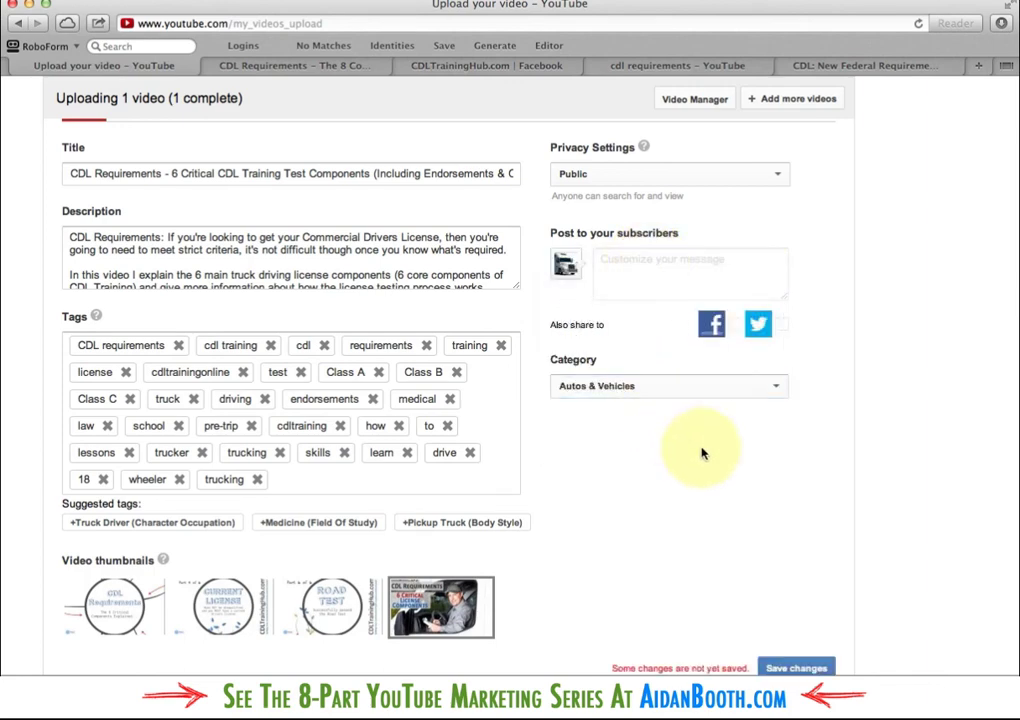
Review the upload page's title, description, tags, thumbnail, privacy and category settings, and check the save status.
{"action": "scroll", "coordinate": [701, 449], "scroll_direction": "down", "scroll_amount": 3}
{"action": "scroll", "coordinate": [701, 452], "scroll_direction": "up", "scroll_amount": 5}
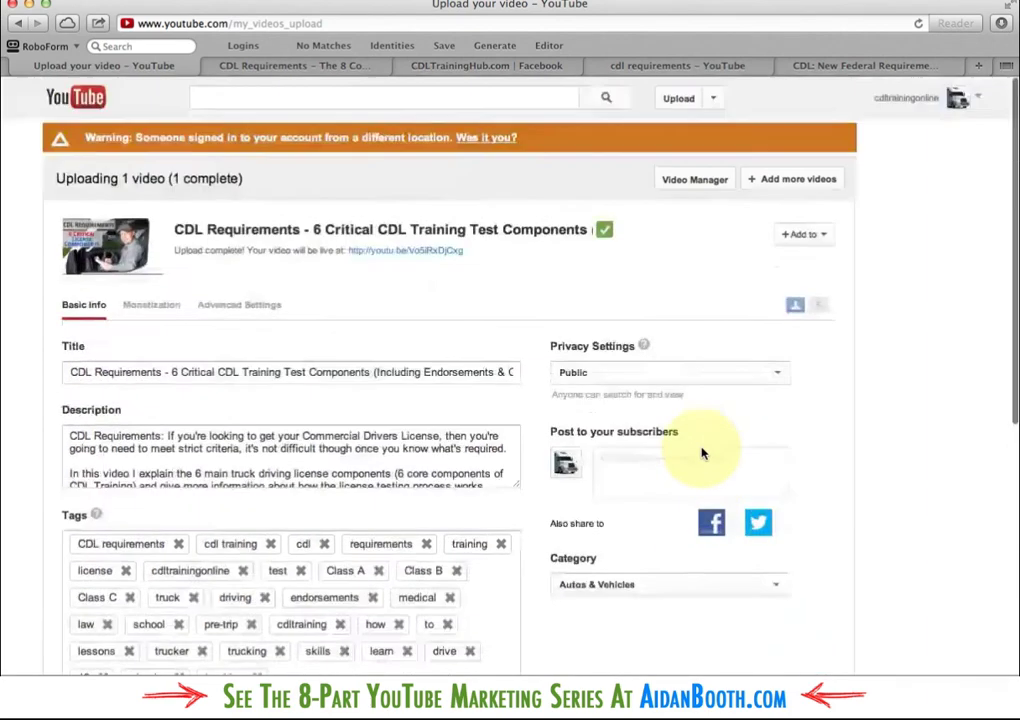
{"action": "scroll", "coordinate": [701, 452], "scroll_direction": "down", "scroll_amount": 5}
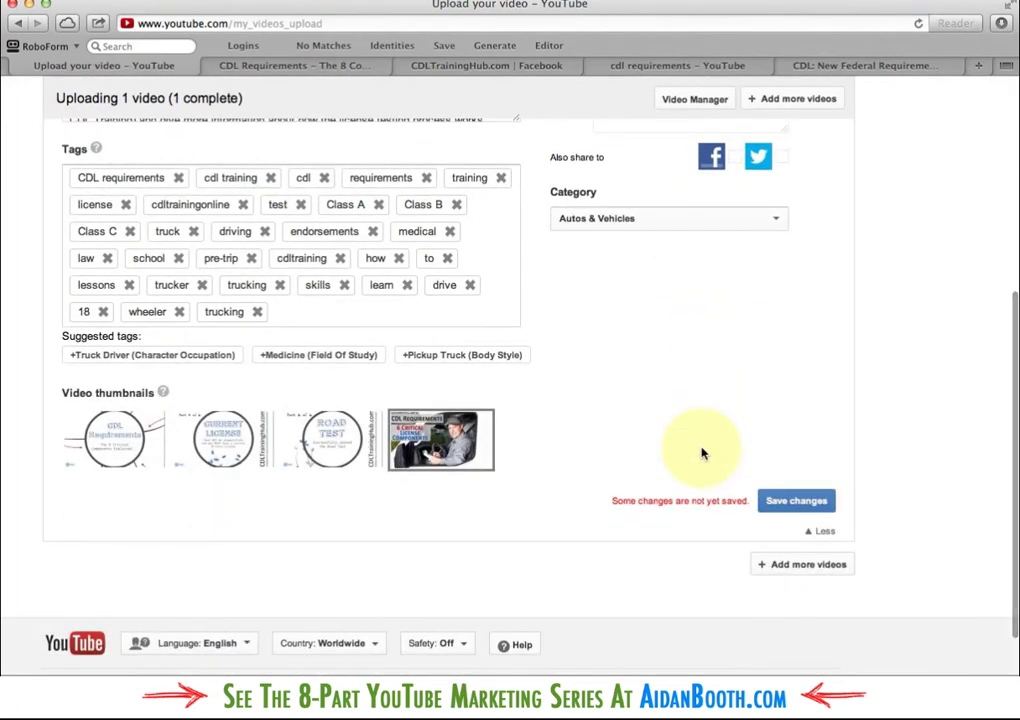
{"action": "scroll", "coordinate": [703, 453], "scroll_direction": "up", "scroll_amount": 5}
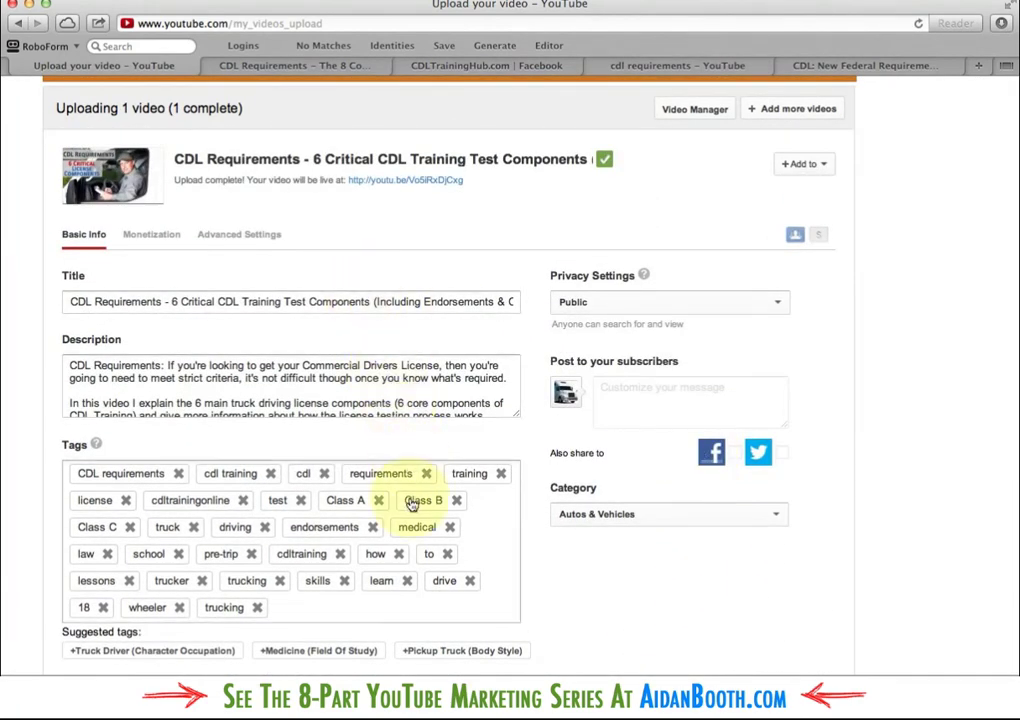
{"action": "scroll", "coordinate": [555, 610], "scroll_direction": "down", "scroll_amount": 3}
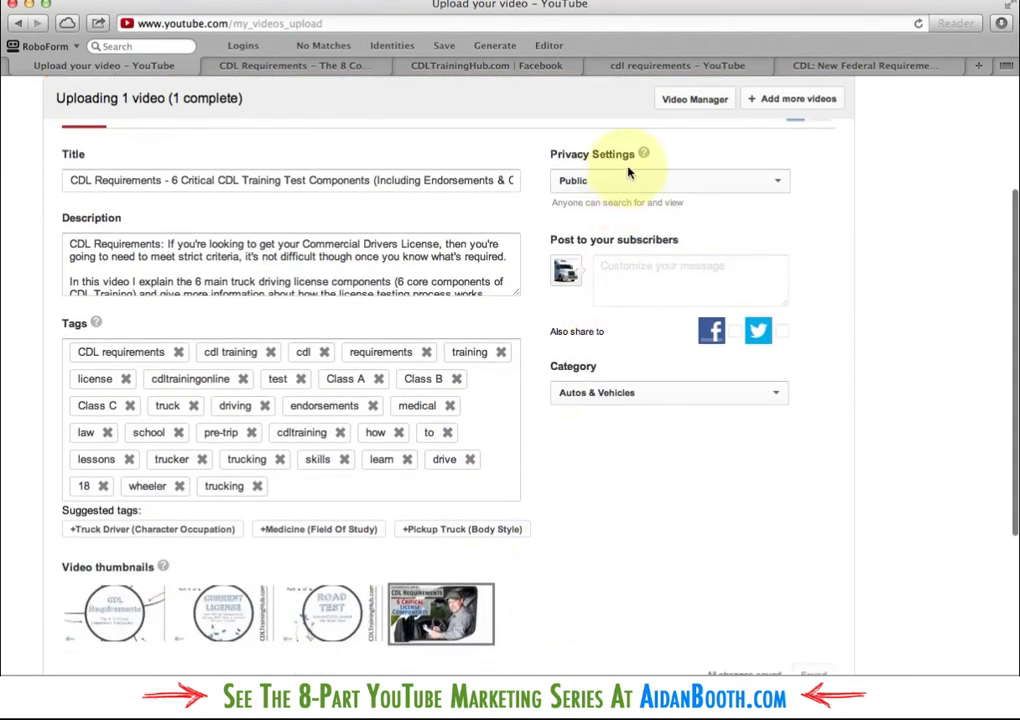
{"action": "scroll", "coordinate": [610, 537], "scroll_direction": "down", "scroll_amount": 2}
{"action": "mouse_move", "coordinate": [458, 533]}
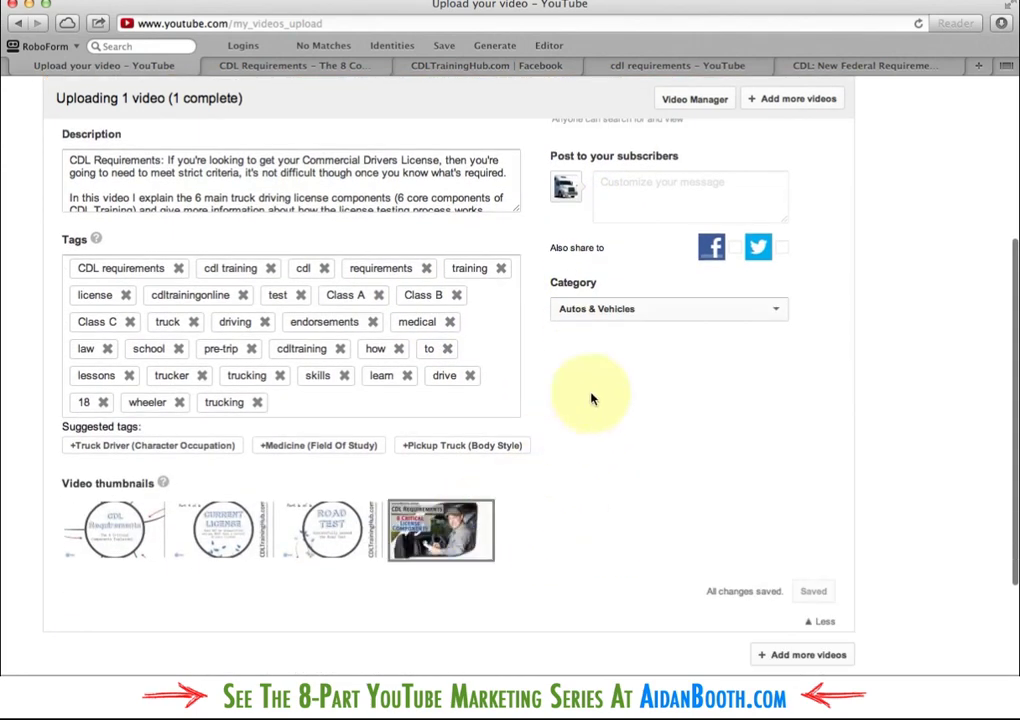
{"action": "scroll", "coordinate": [815, 540], "scroll_direction": "up", "scroll_amount": 1}
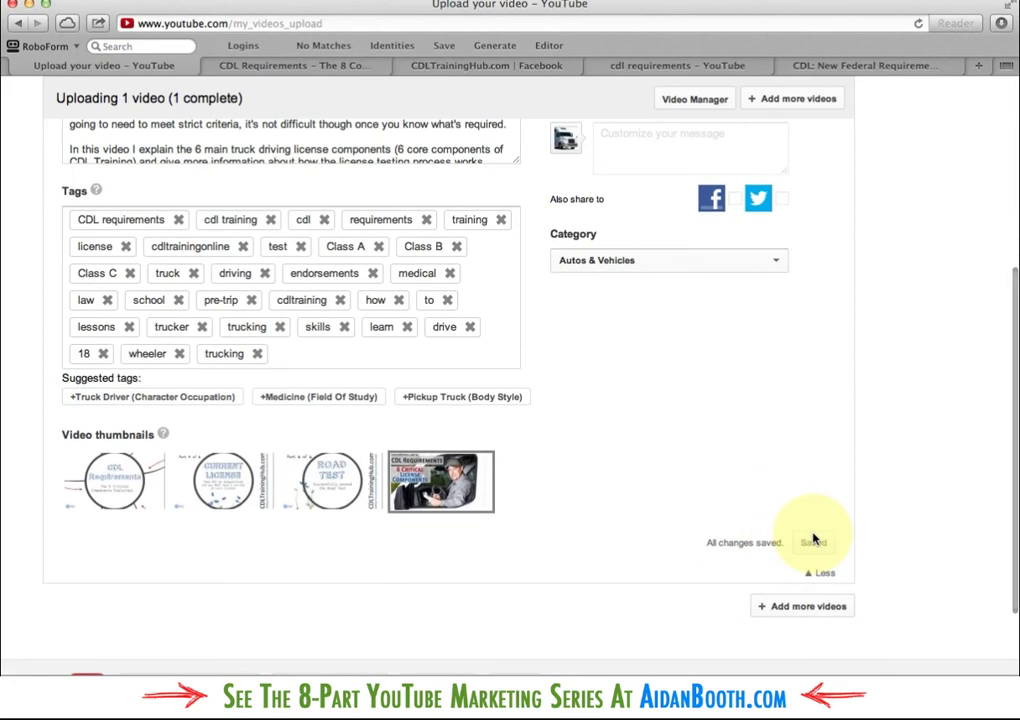
Open the uploaded video's live youtu.be link in a new tab and switch to its watch page.
{"action": "scroll", "coordinate": [813, 540], "scroll_direction": "up", "scroll_amount": 7}
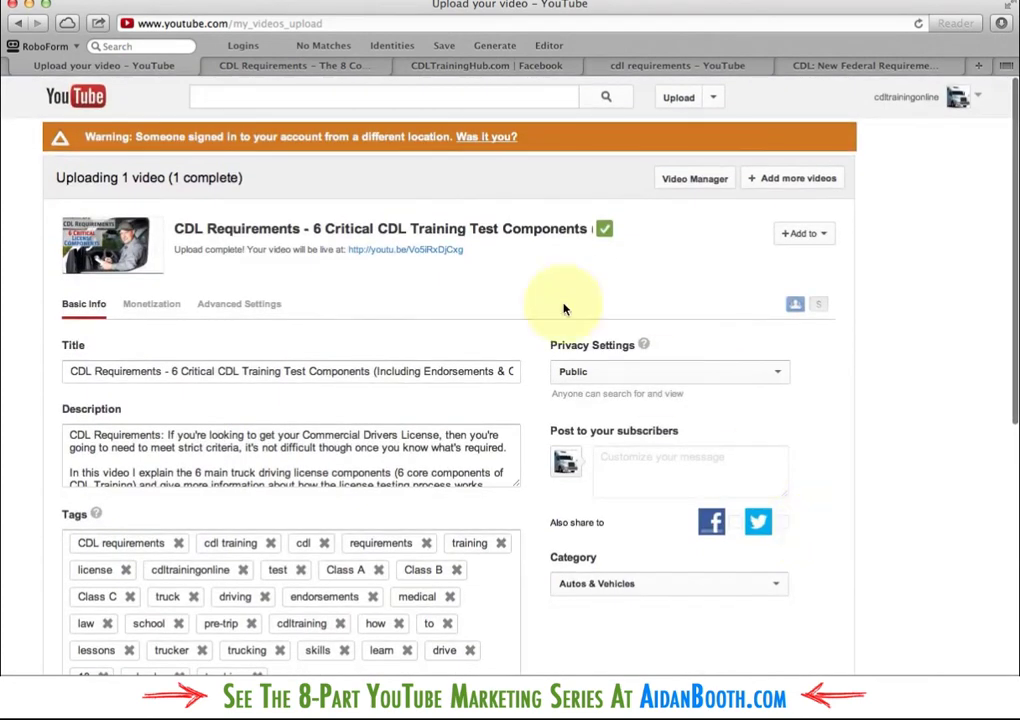
{"action": "left_click", "coordinate": [425, 250]}
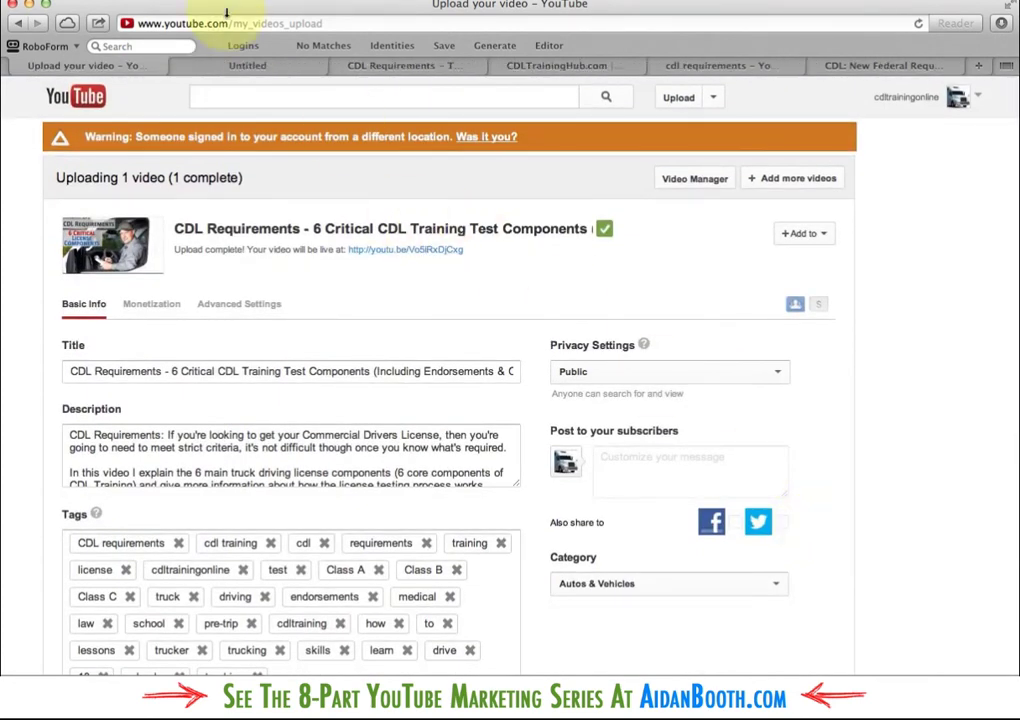
{"action": "left_click", "coordinate": [250, 67]}
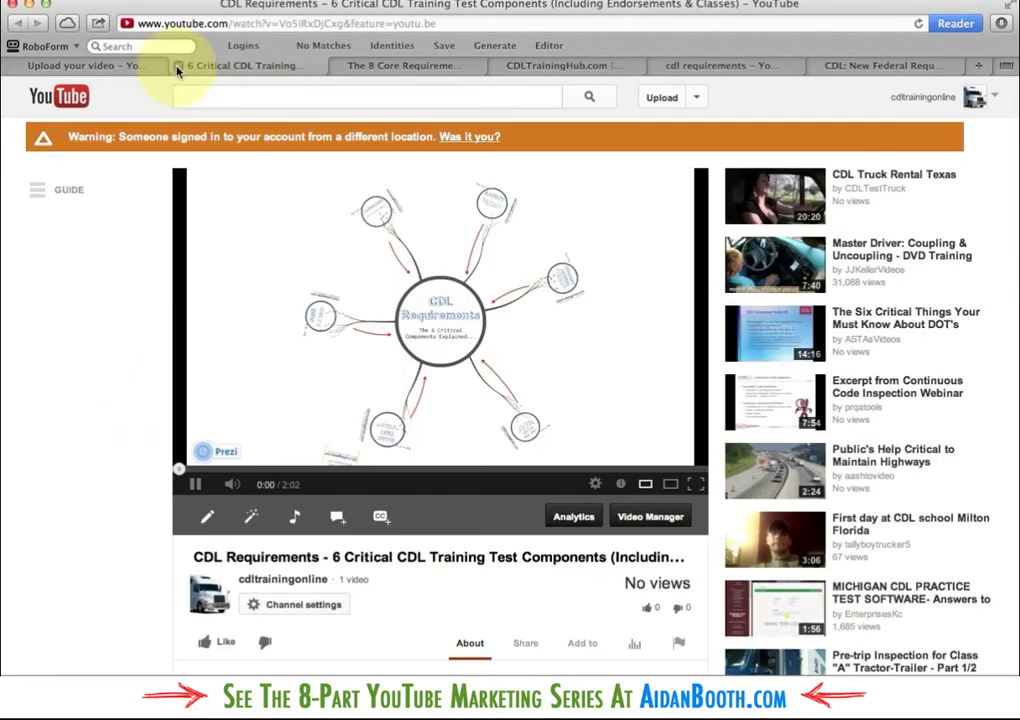
Pause the video's playback on its watch page and dismiss the Download overlay above the player.
{"action": "left_click", "coordinate": [190, 484]}
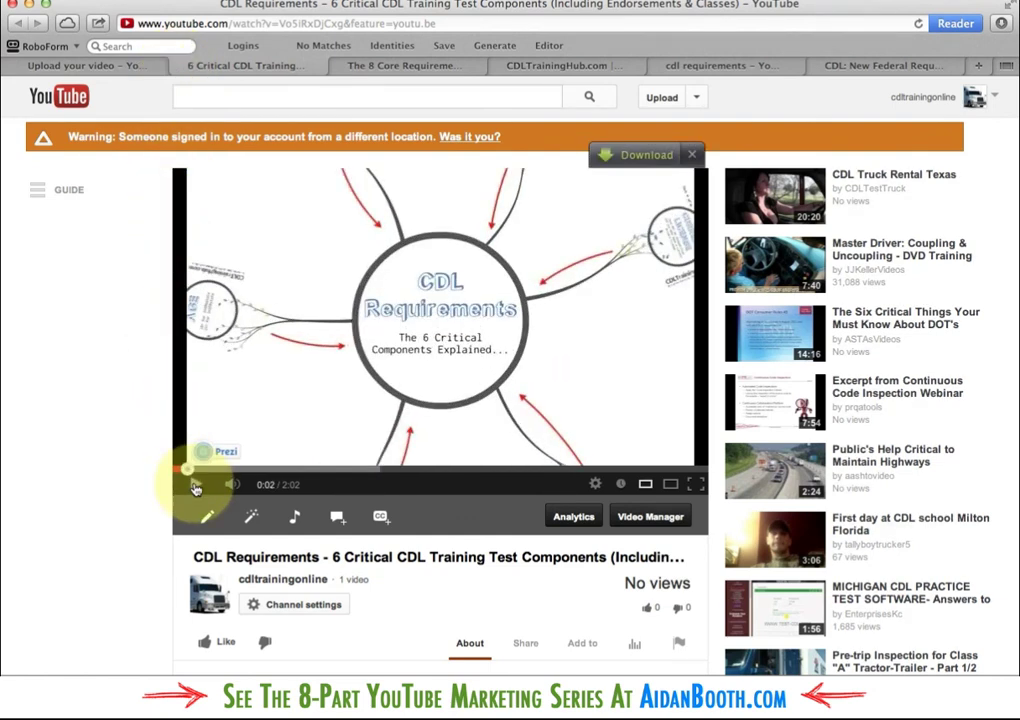
{"action": "left_click", "coordinate": [691, 154]}
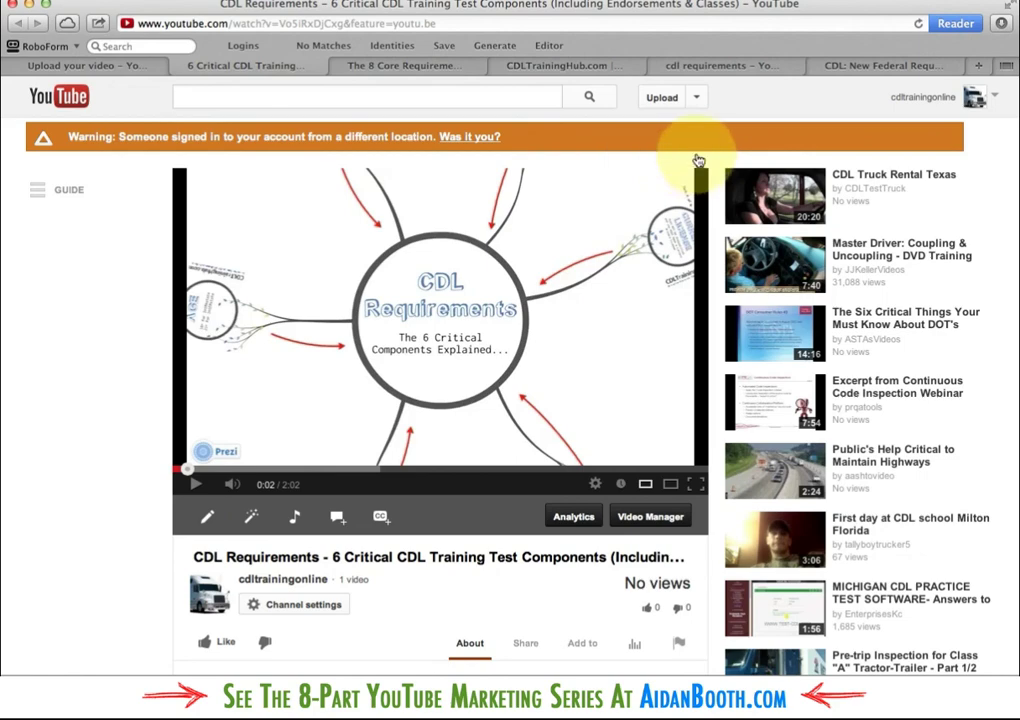
{"action": "mouse_move", "coordinate": [270, 484]}
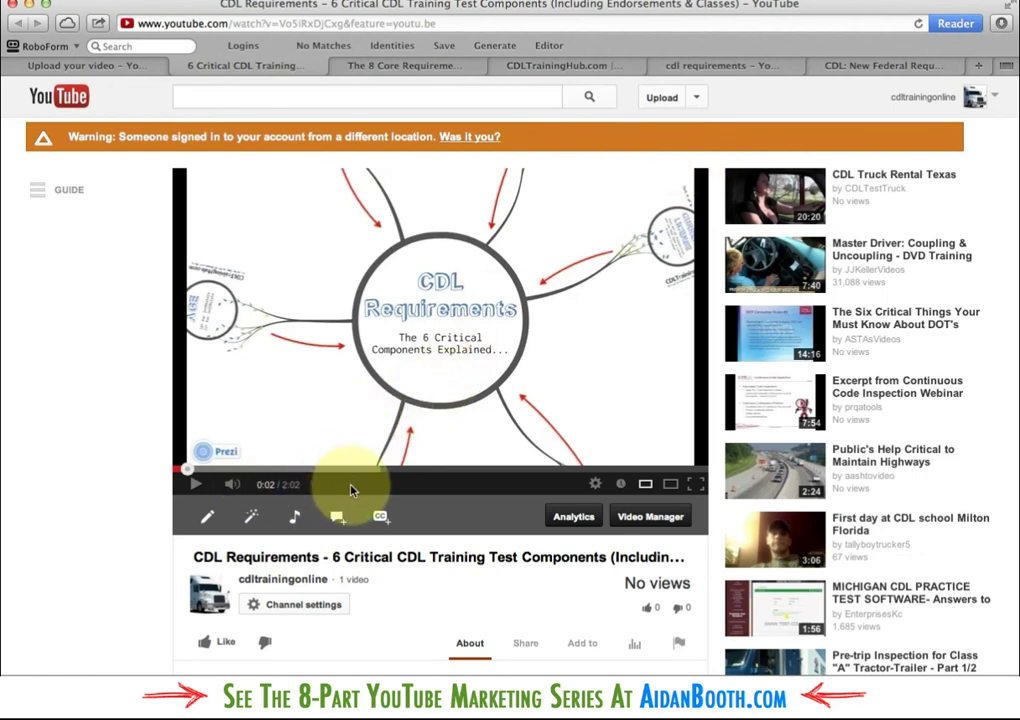
Expand the video's description and review its full text, links and category, then return to the player.
{"action": "scroll", "coordinate": [350, 490], "scroll_direction": "down", "scroll_amount": 5}
{"action": "left_click", "coordinate": [436, 427]}
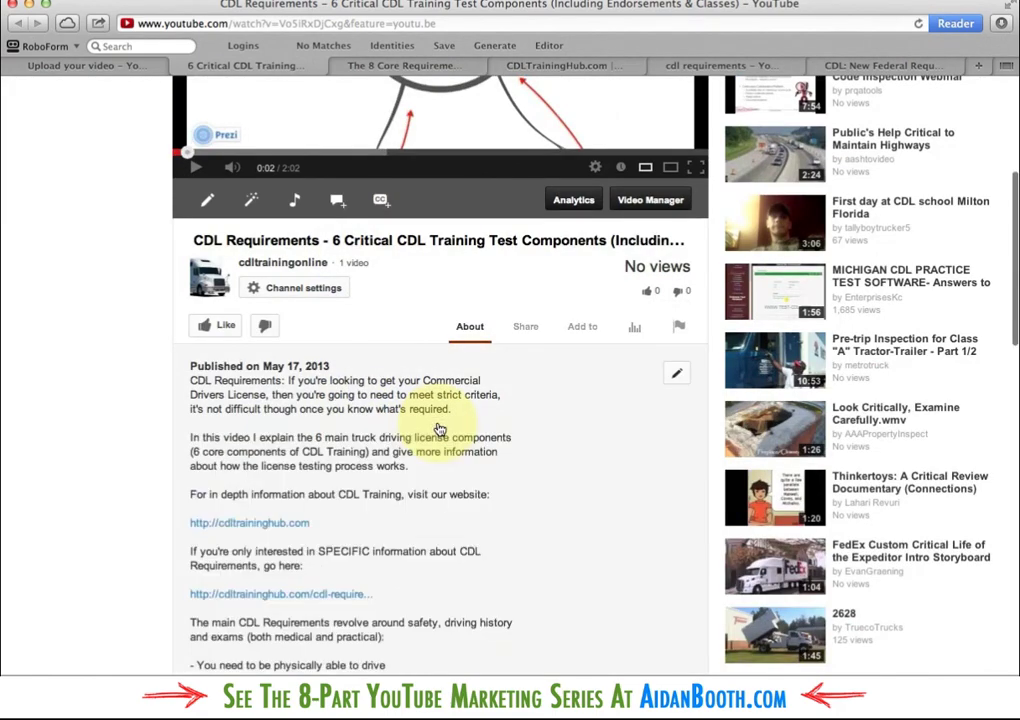
{"action": "scroll", "coordinate": [440, 430], "scroll_direction": "down", "scroll_amount": 3}
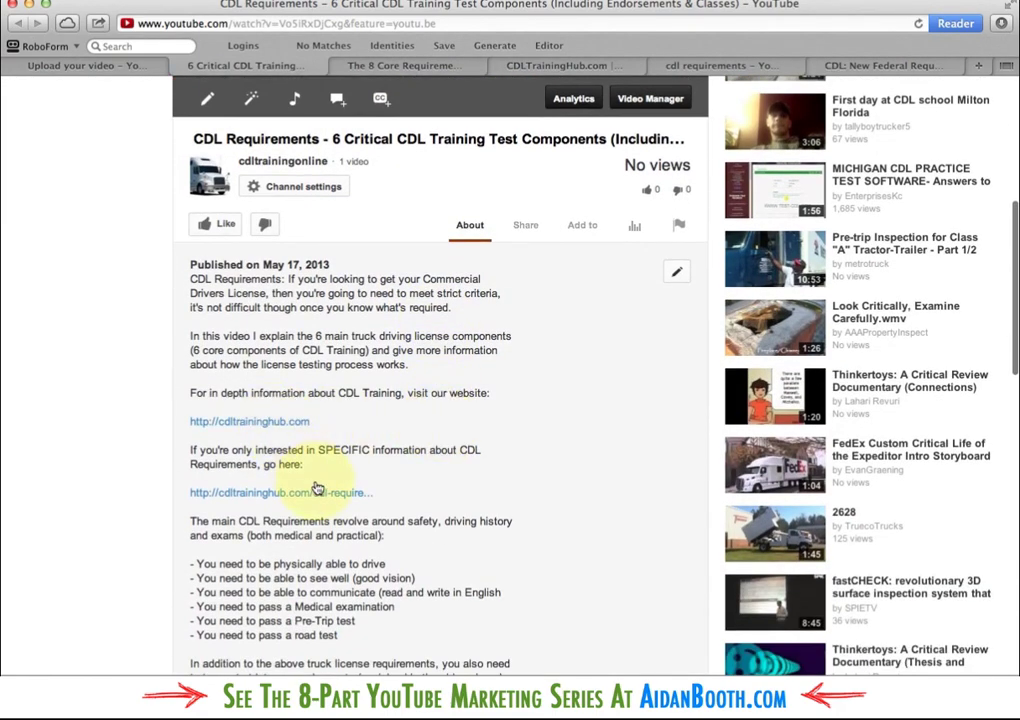
{"action": "scroll", "coordinate": [318, 490], "scroll_direction": "down", "scroll_amount": 8}
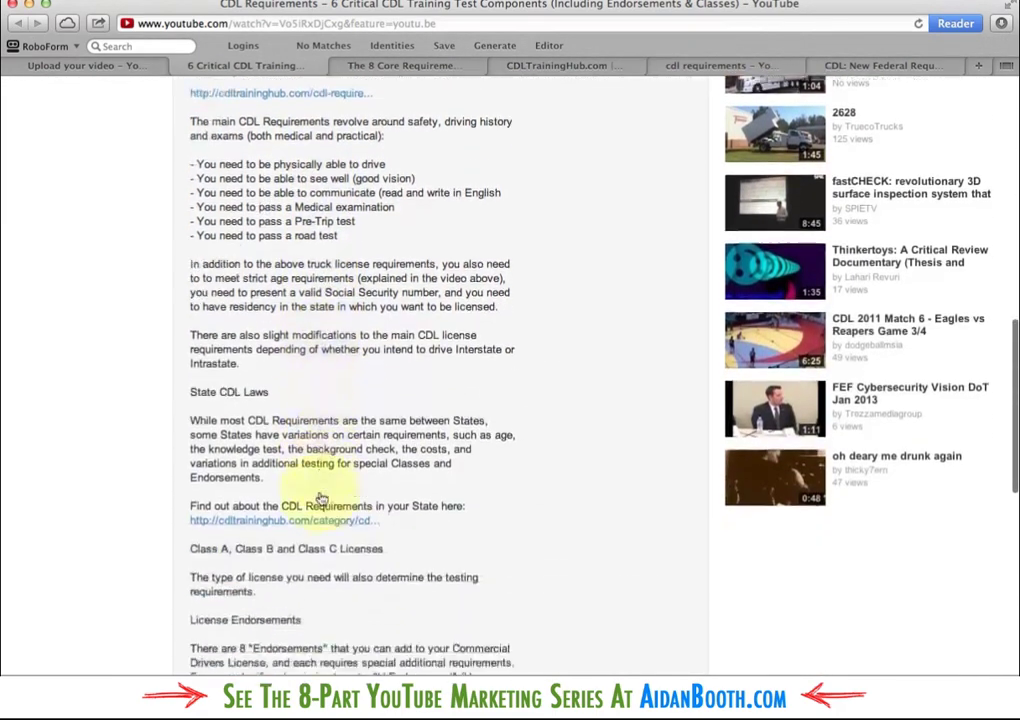
{"action": "scroll", "coordinate": [320, 498], "scroll_direction": "down", "scroll_amount": 7}
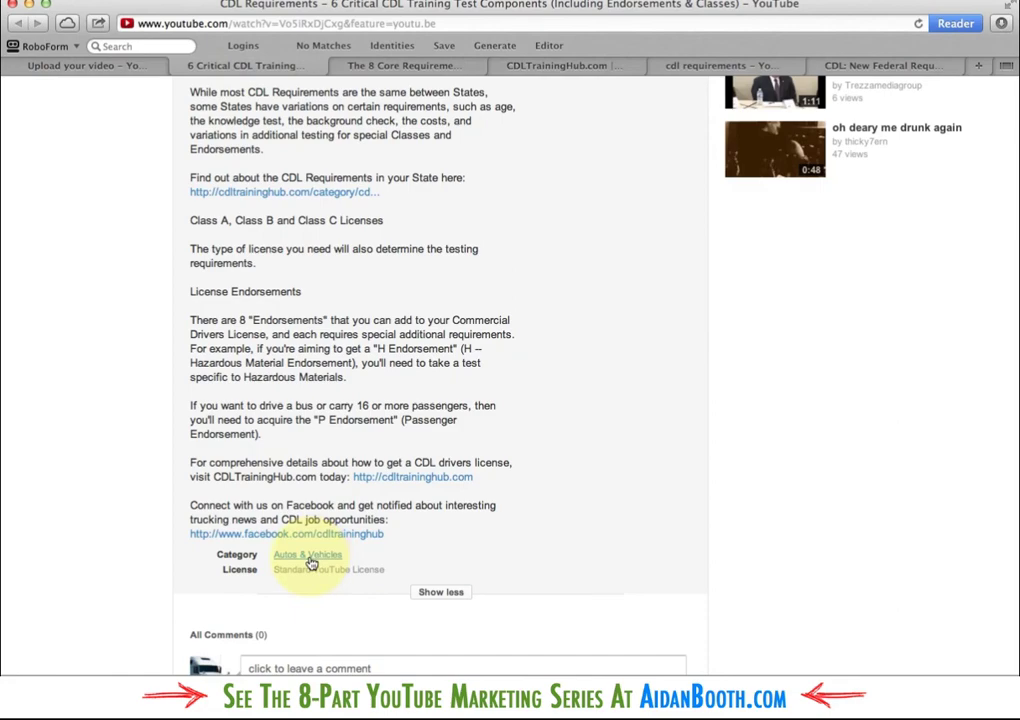
{"action": "scroll", "coordinate": [530, 505], "scroll_direction": "up", "scroll_amount": 20}
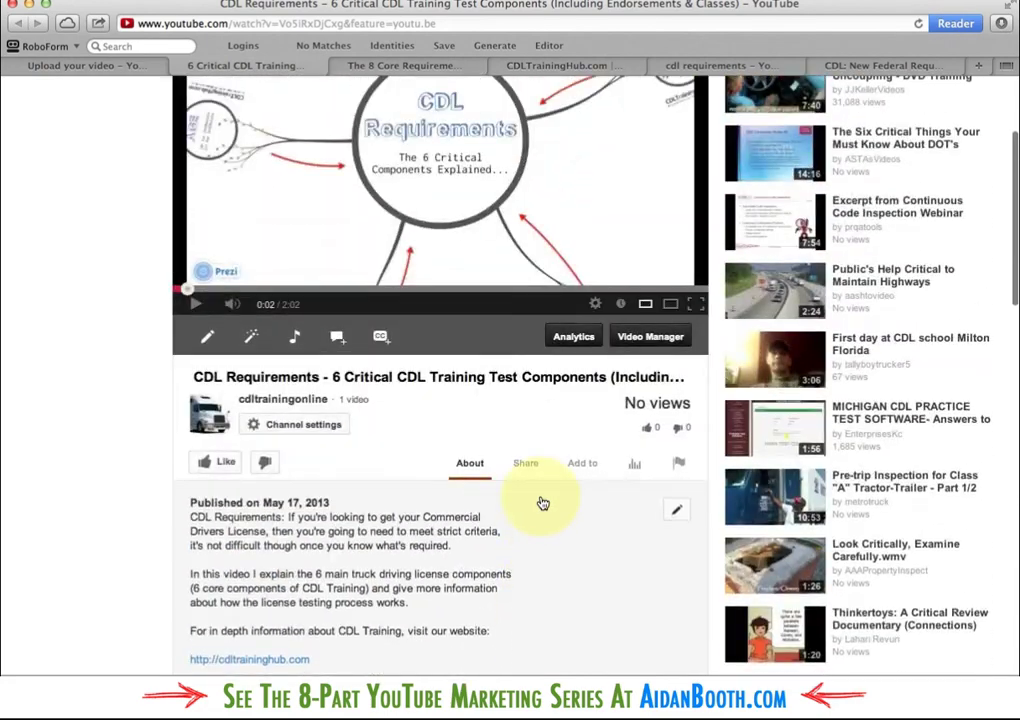
{"action": "scroll", "coordinate": [542, 503], "scroll_direction": "up", "scroll_amount": 5}
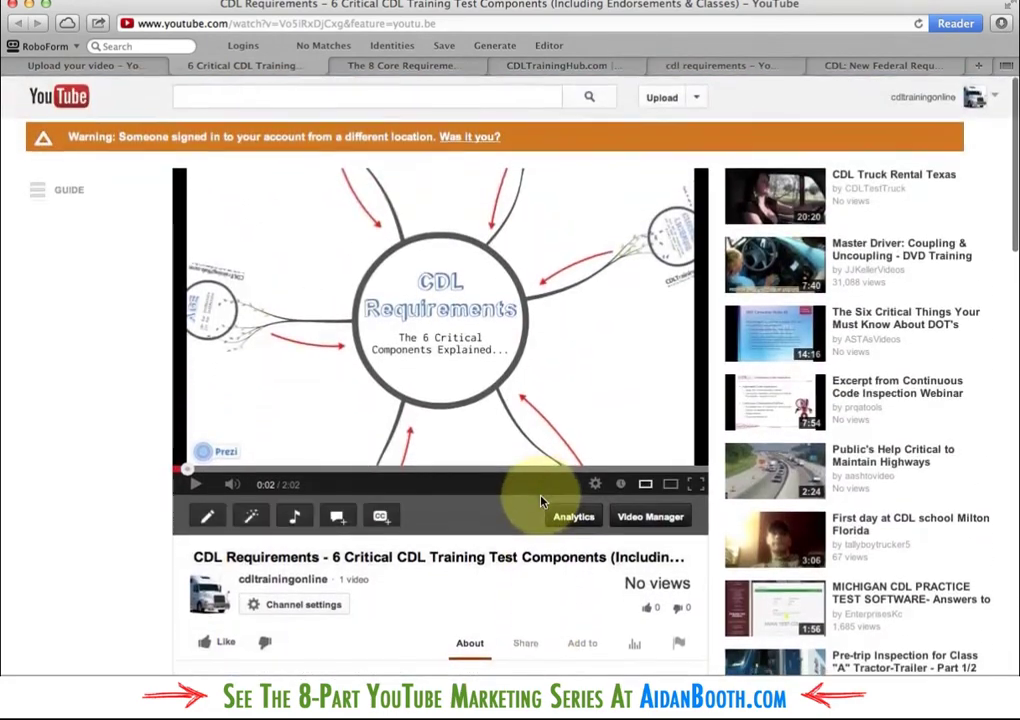